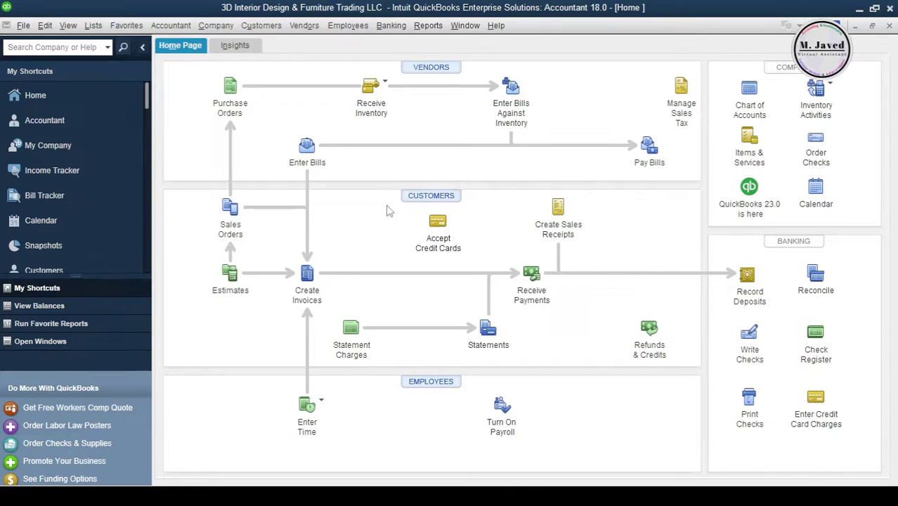
Step: Create a new customer with an opening balance as of 02/01/2017 and its company name filled in
left_click(414, 198)
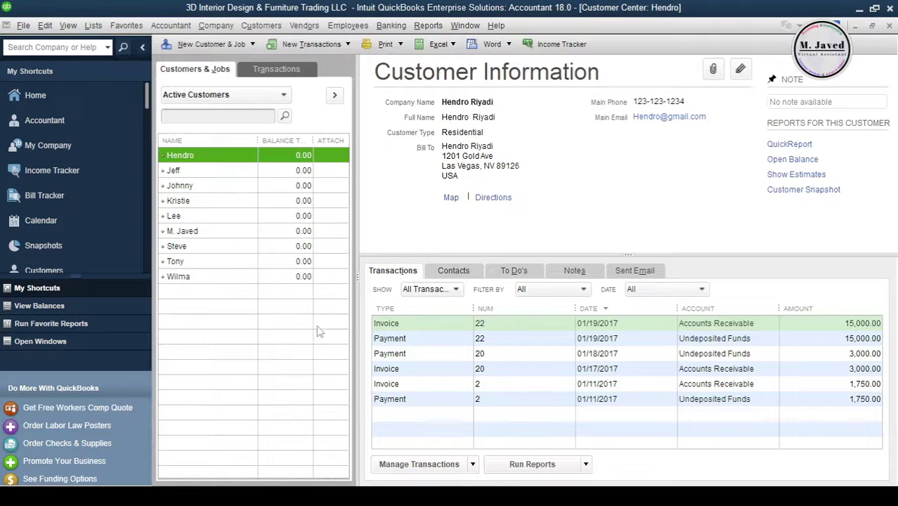
left_click(225, 44)
left_click(229, 60)
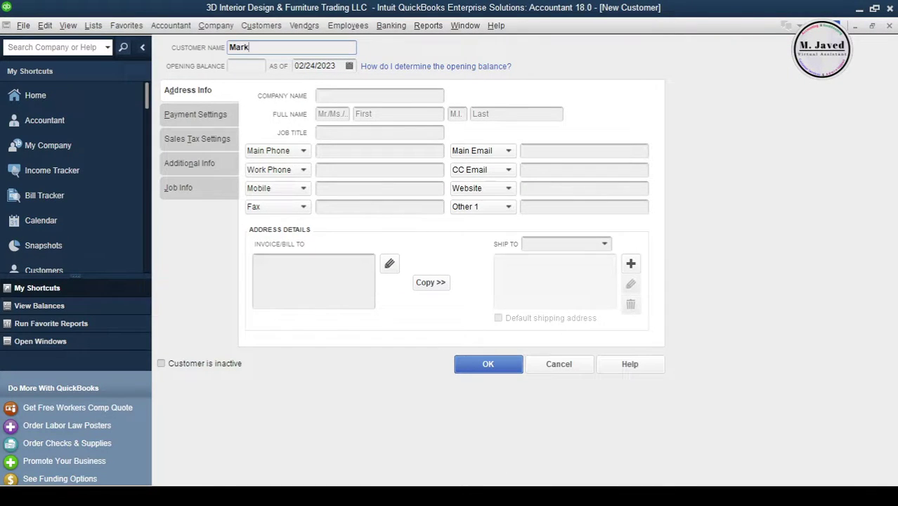
left_click(344, 67)
type("02/01/2017")
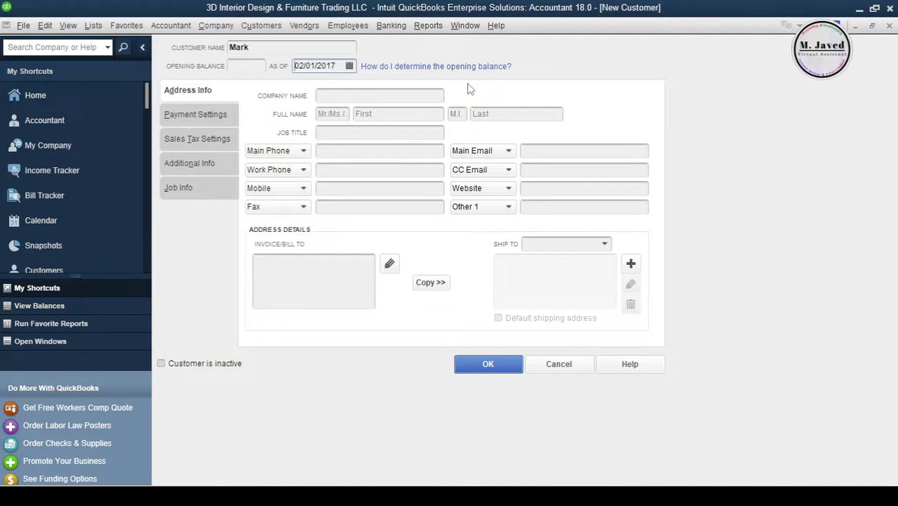
key("Tab")
type("Mark co")
key("Tab")
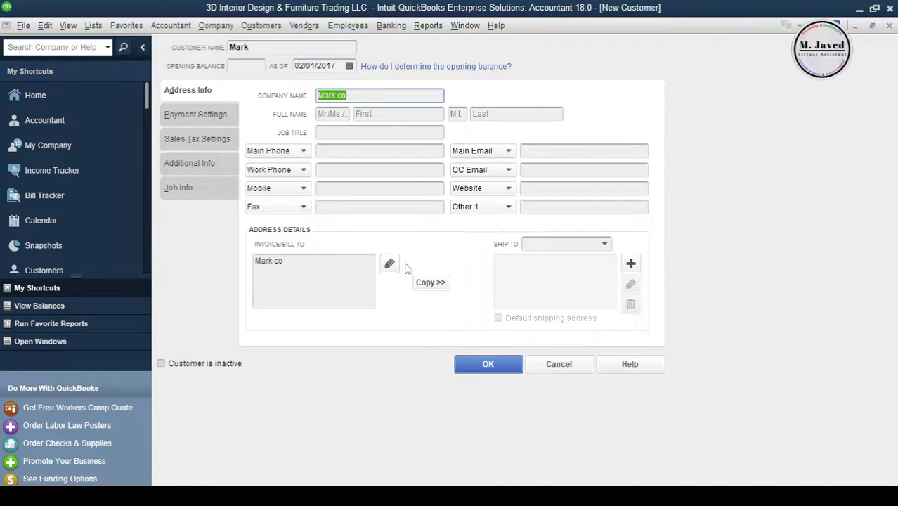
left_click(492, 365)
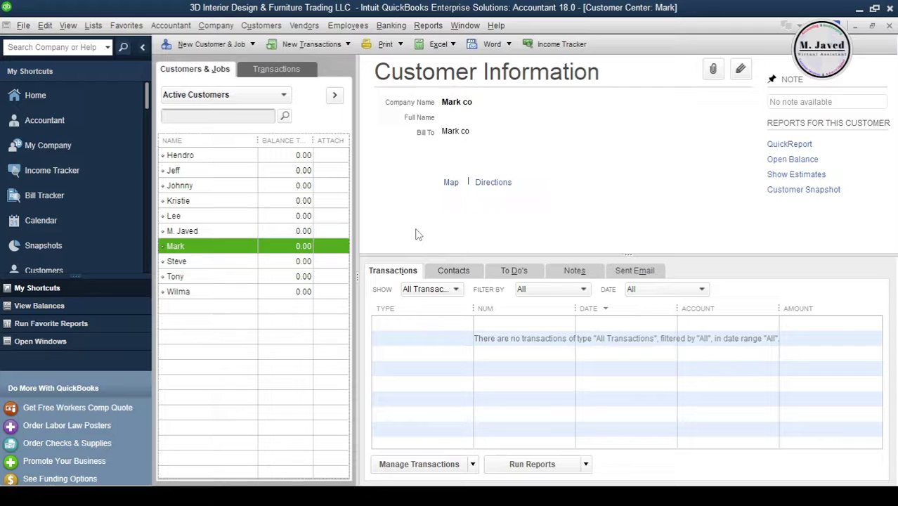
key("Escape")
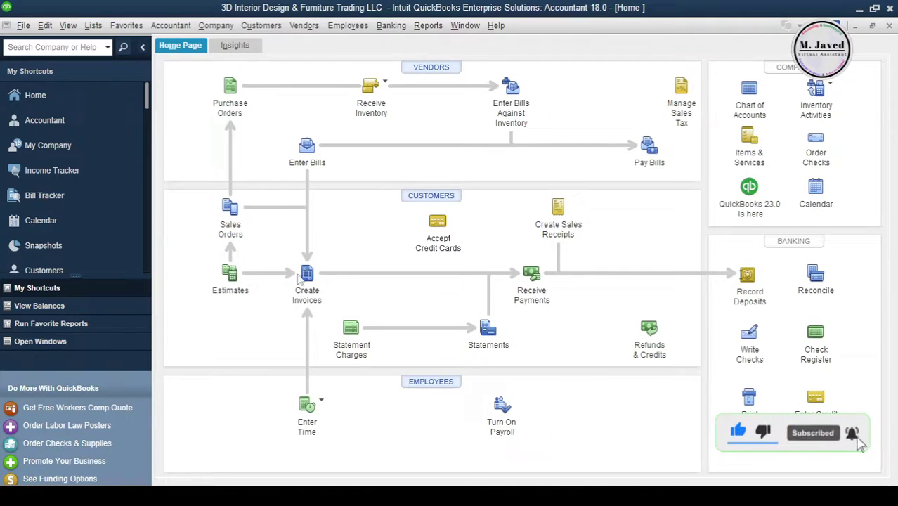
Step: Save a 02/02/2017 invoice billing the new customer for 3D Designs:Study Room at 300.00
left_click(307, 281)
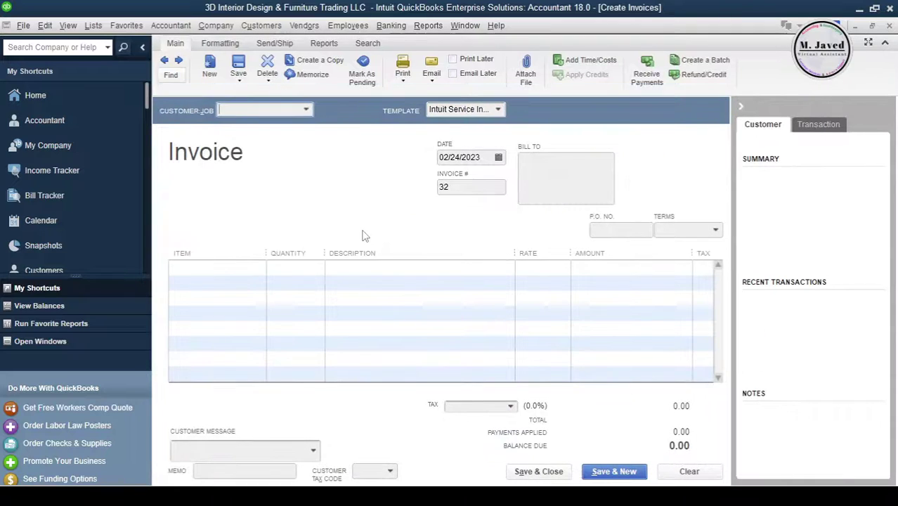
left_click(305, 111)
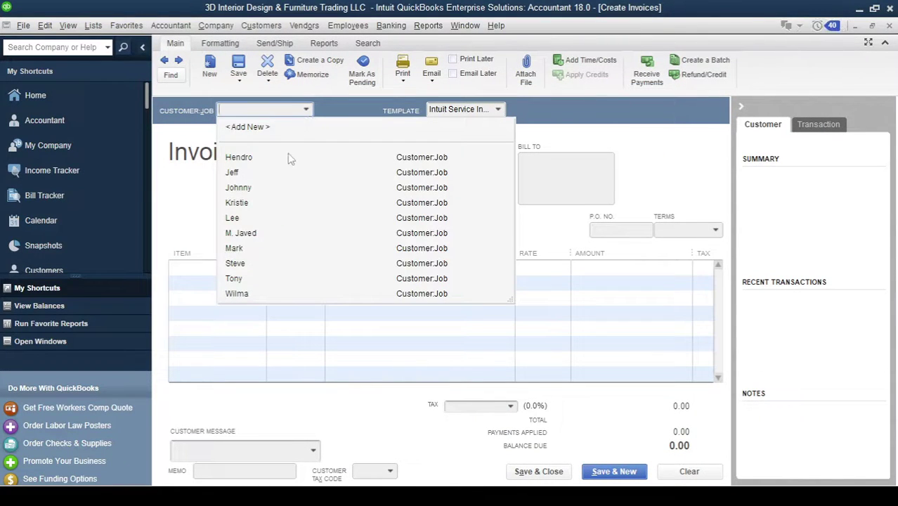
left_click(257, 250)
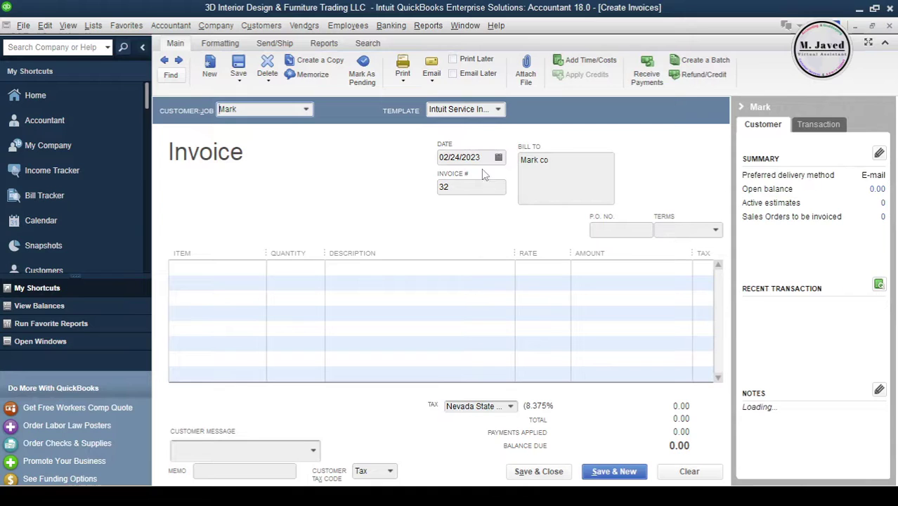
left_click(498, 159)
left_click(483, 158)
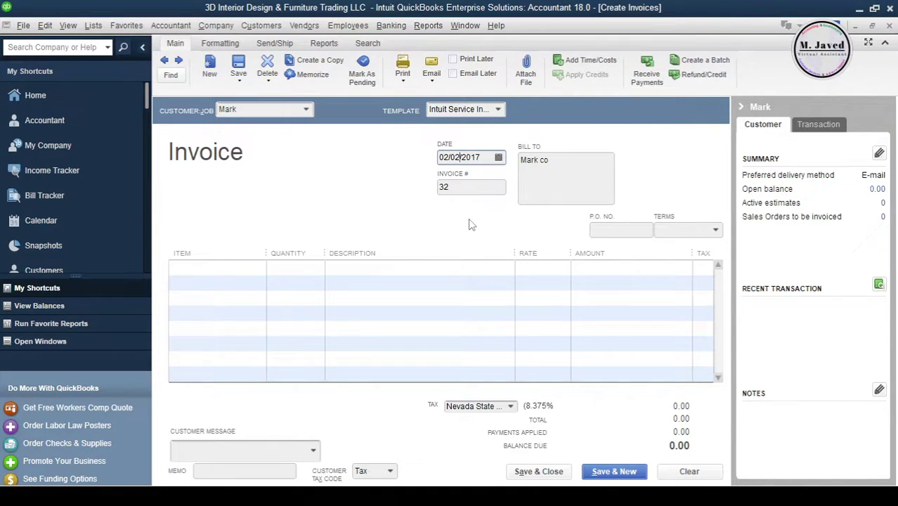
key("Tab")
left_click(258, 267)
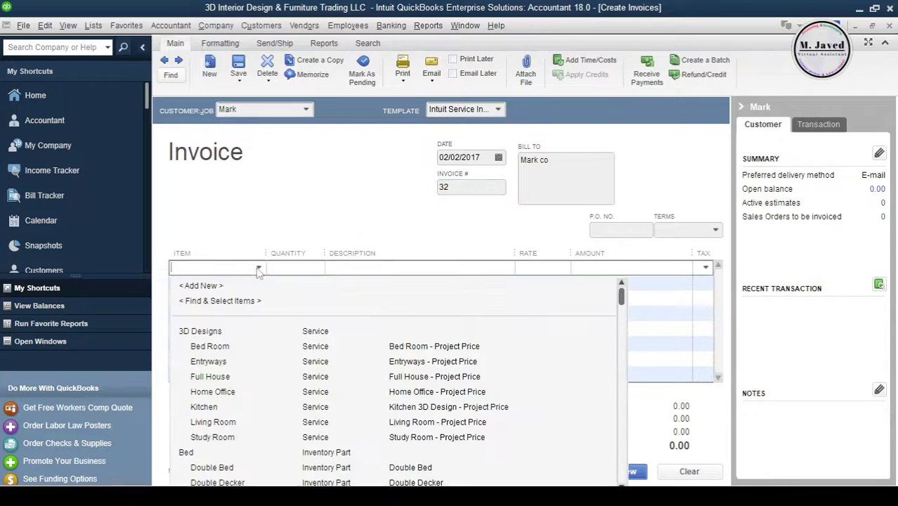
left_click(276, 439)
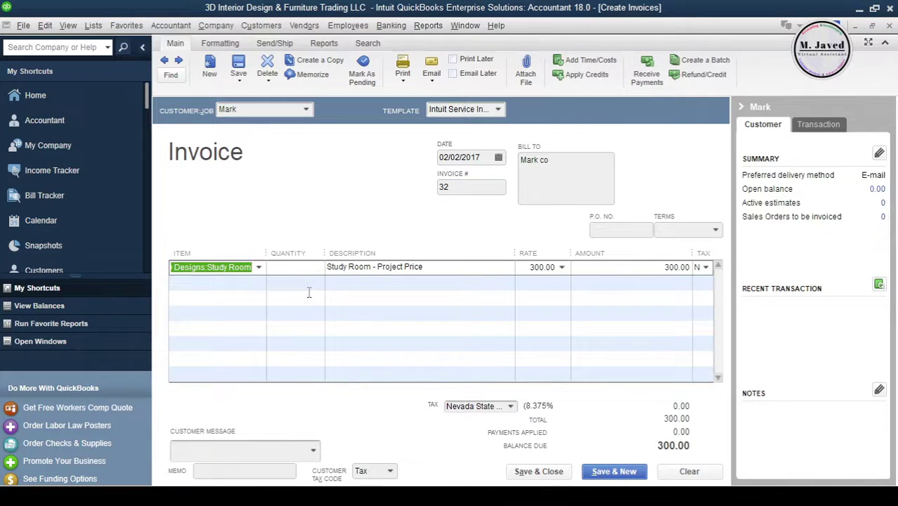
left_click(538, 471)
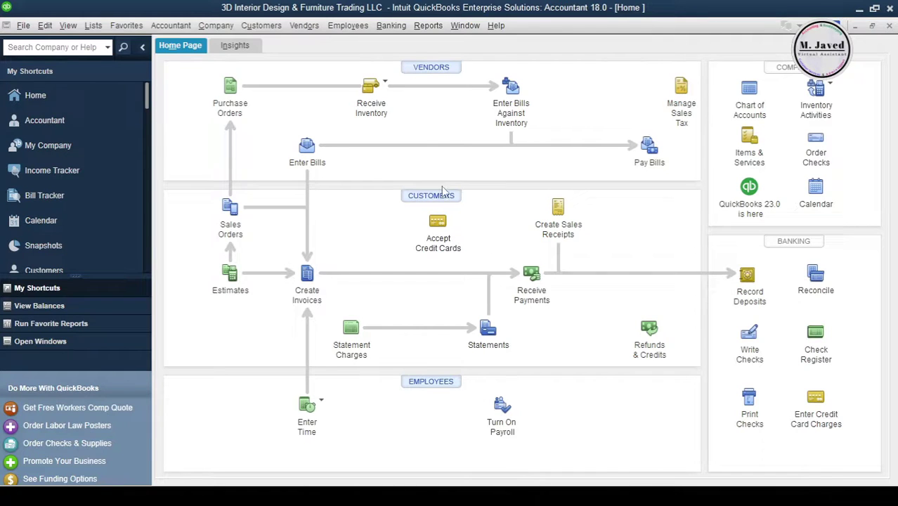
left_click(432, 196)
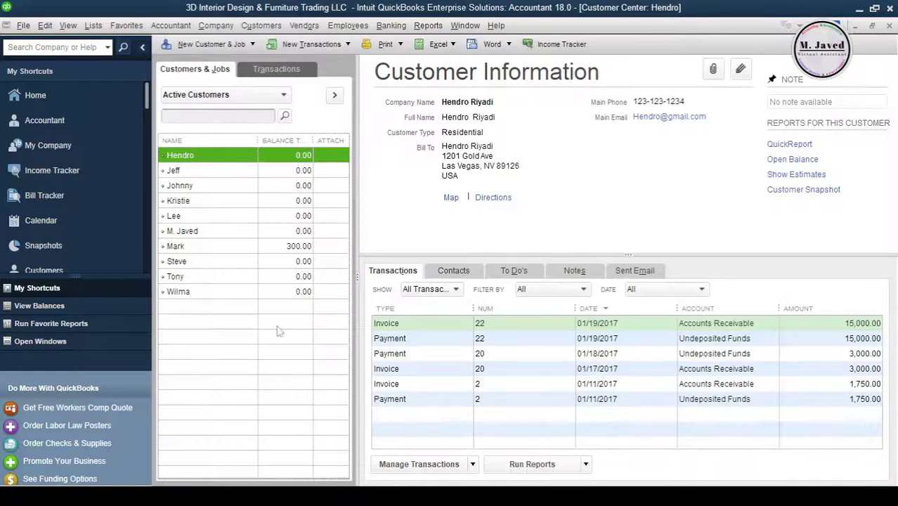
left_click(241, 247)
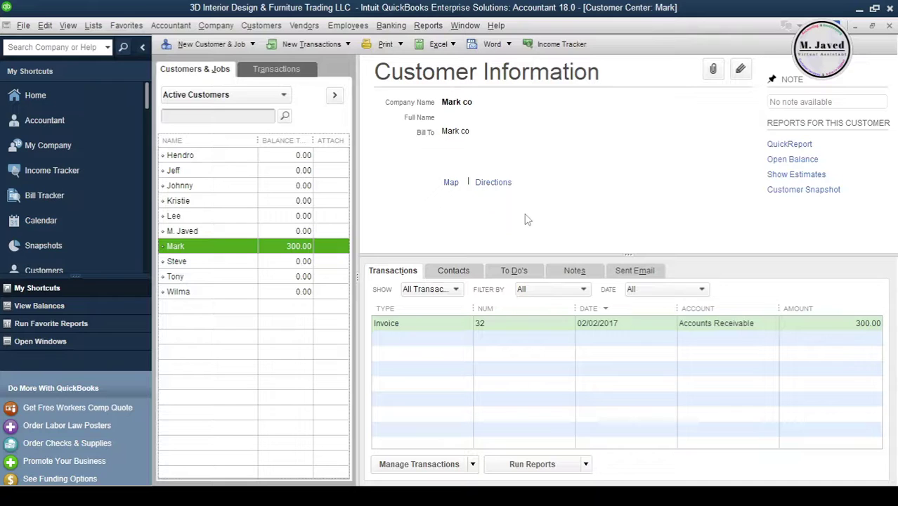
left_click(888, 26)
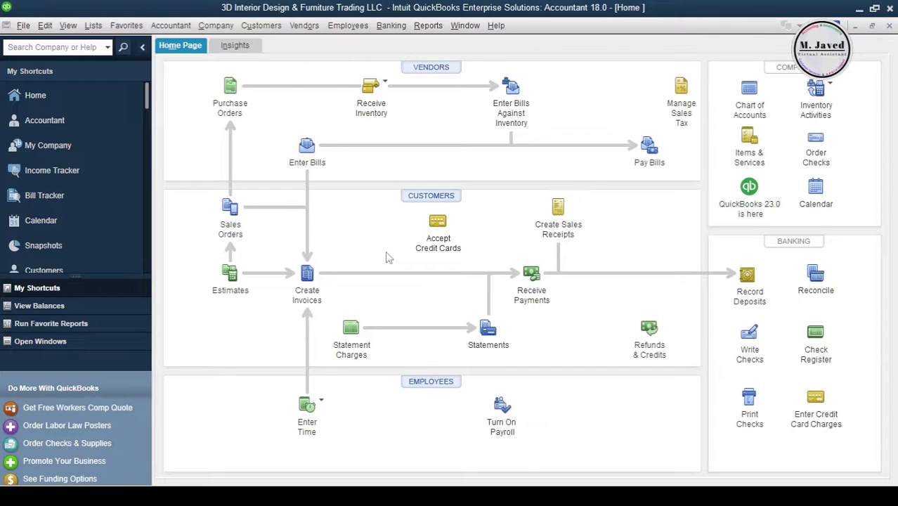
Step: Apply the customer's 300.00 check no. 453, dated 05/02/2017, to invoice 32 and save
left_click(529, 275)
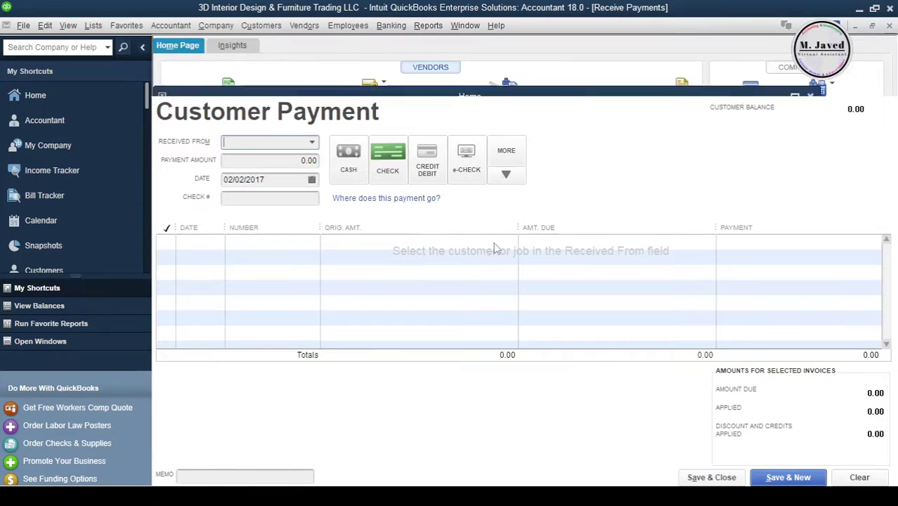
left_click(314, 145)
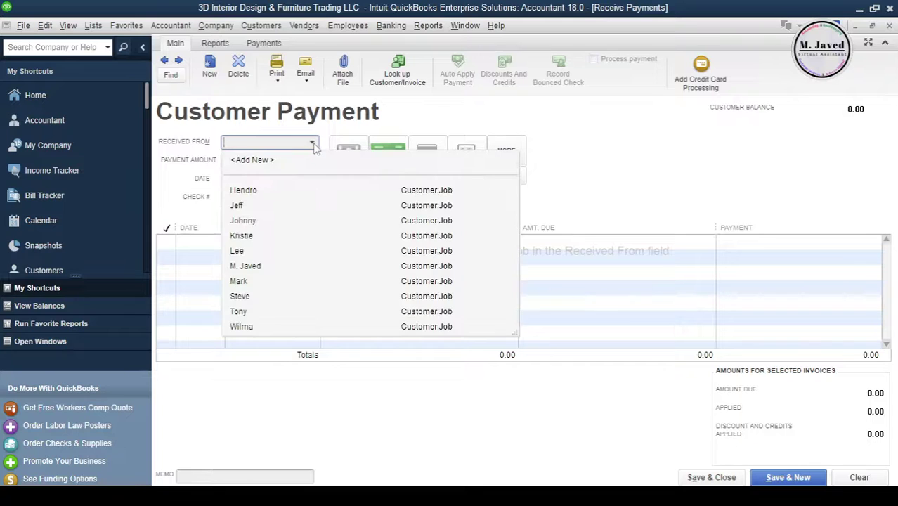
left_click(270, 282)
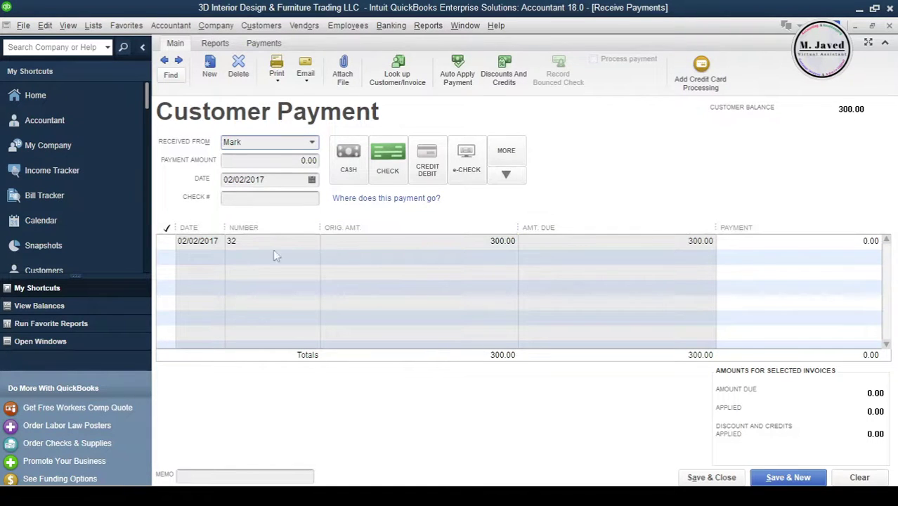
left_click(166, 241)
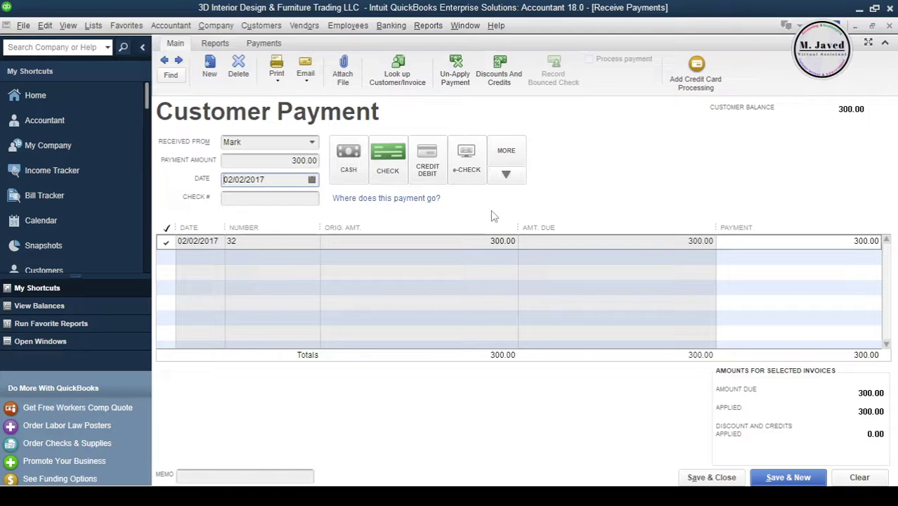
key("BackSpace")
key("BackSpace")
key("BackSpace")
type("05")
left_click(310, 198)
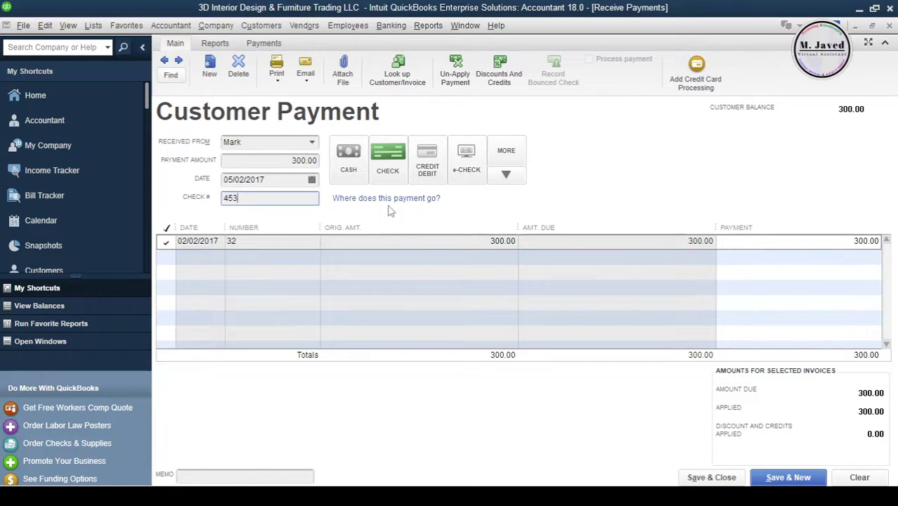
left_click(386, 176)
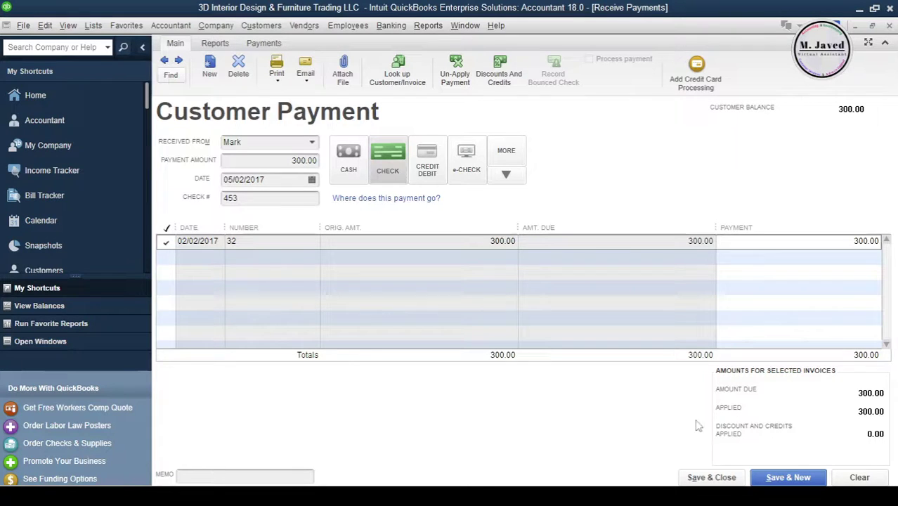
left_click(711, 477)
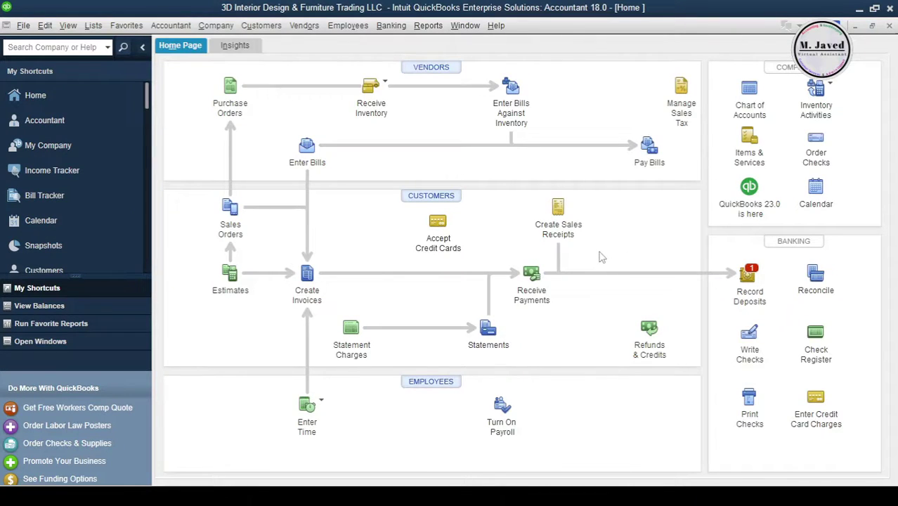
Step: Deposit the 300.00 check into the BoN Checking account and save the deposit
left_click(747, 281)
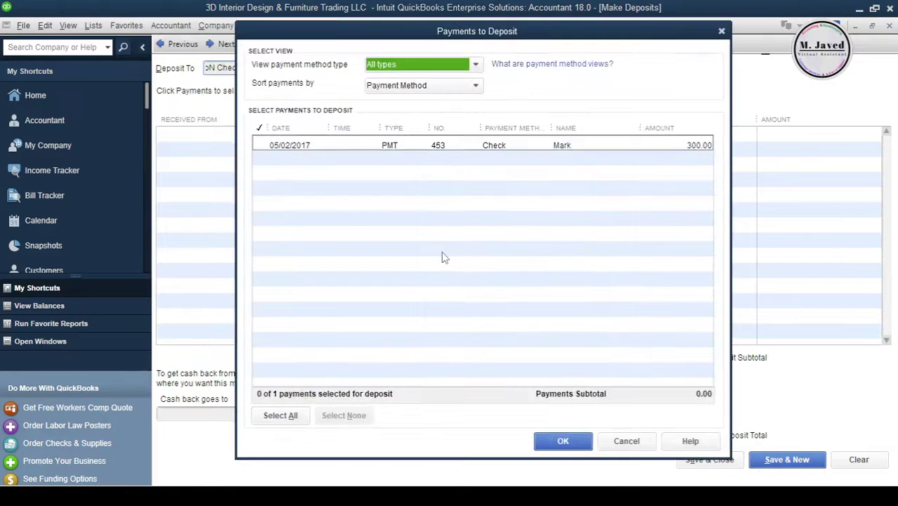
left_click(258, 145)
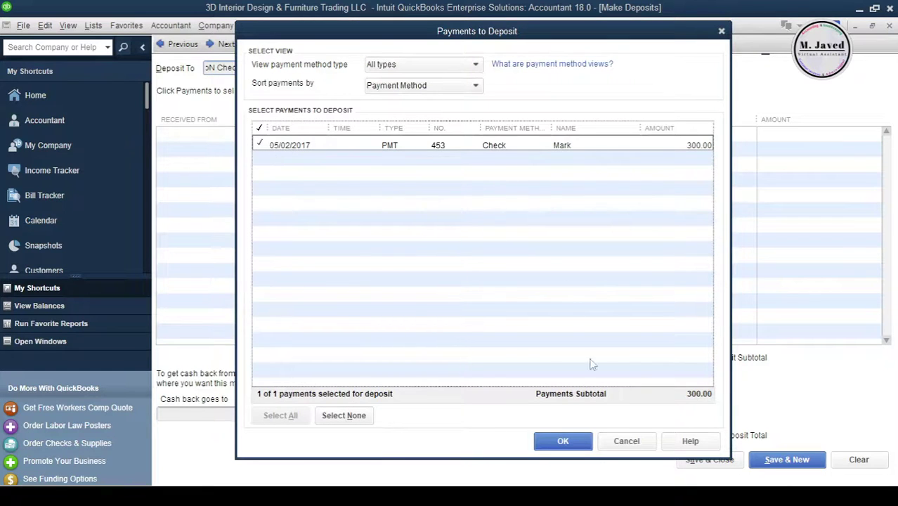
left_click(583, 443)
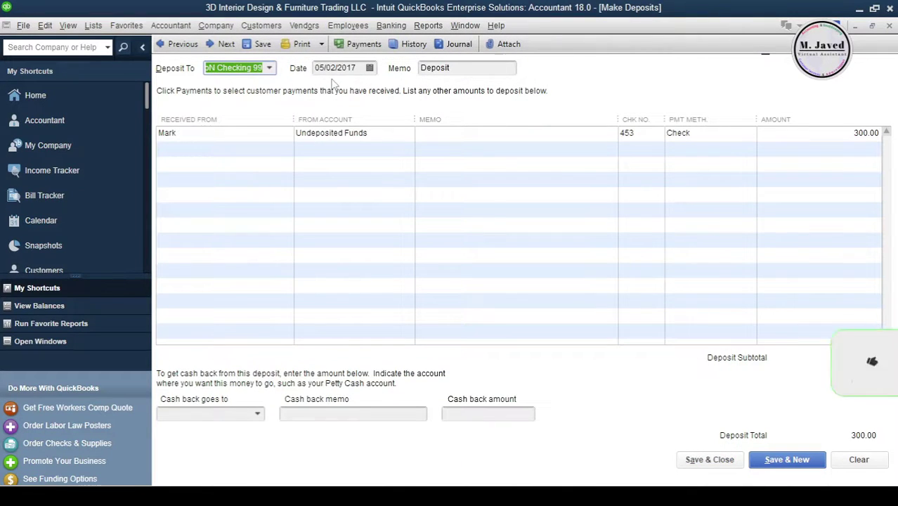
left_click(269, 67)
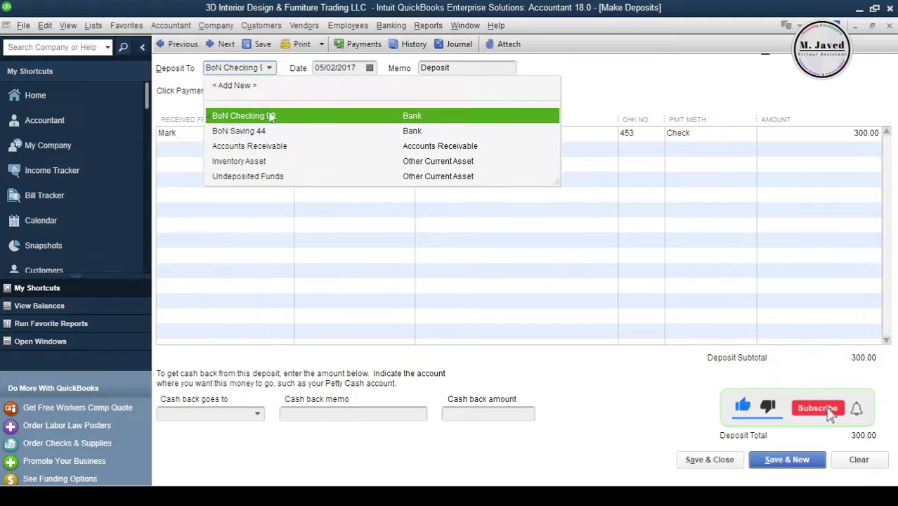
left_click(524, 104)
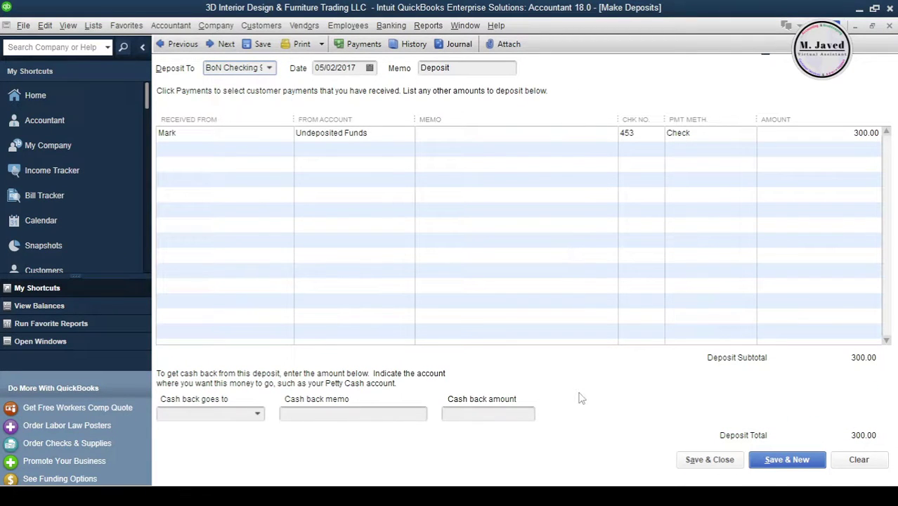
left_click(692, 459)
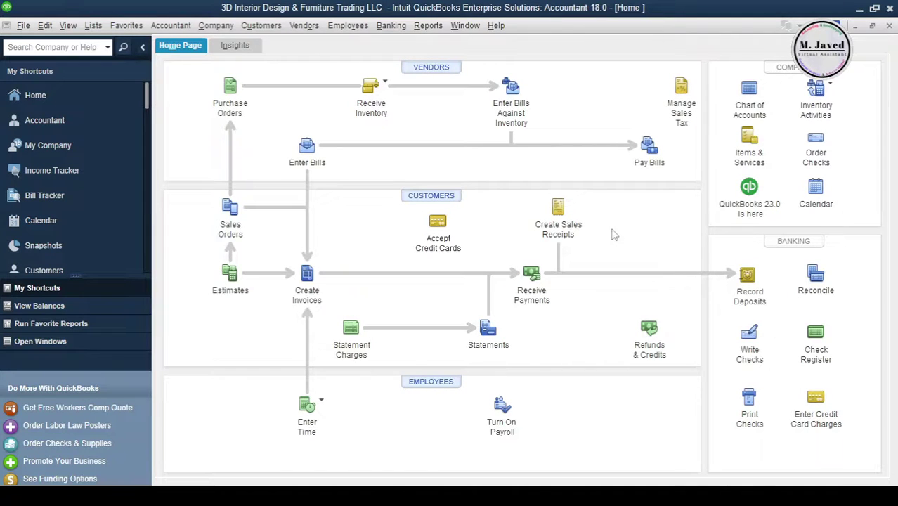
left_click(749, 95)
double_click(462, 102)
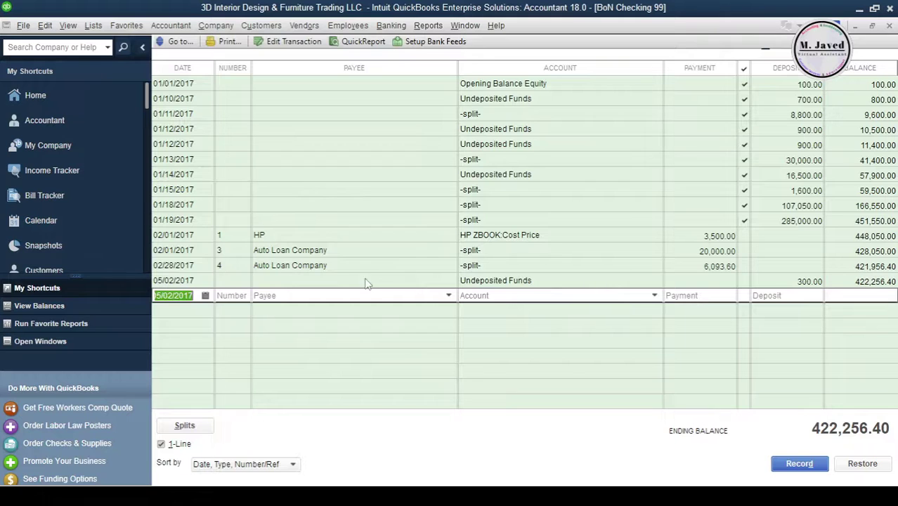
left_click(539, 283)
left_click(889, 26)
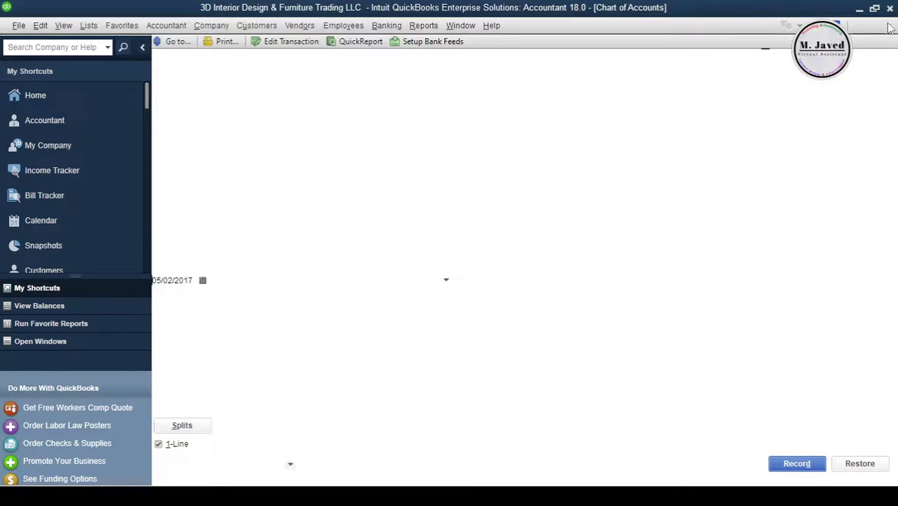
left_click(889, 26)
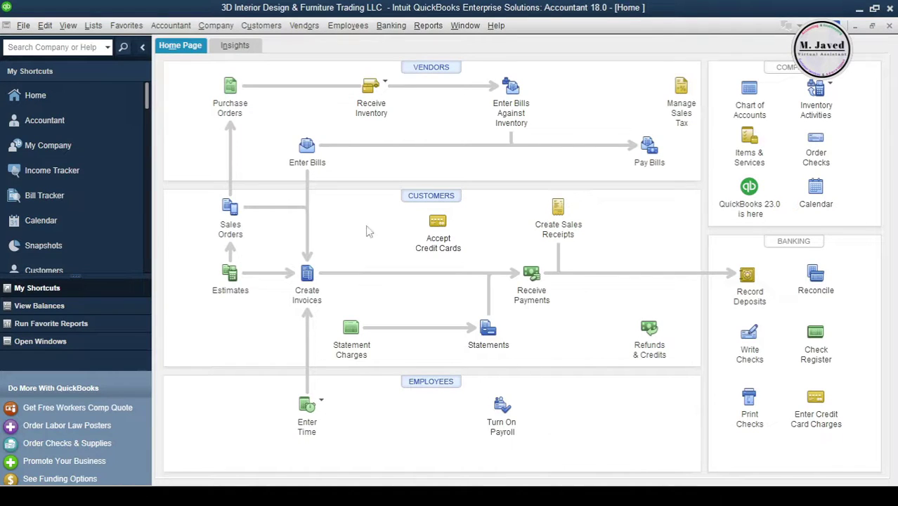
Step: Enter 450.00 as the customer's credit limit under Payment Settings and save the record
left_click(413, 197)
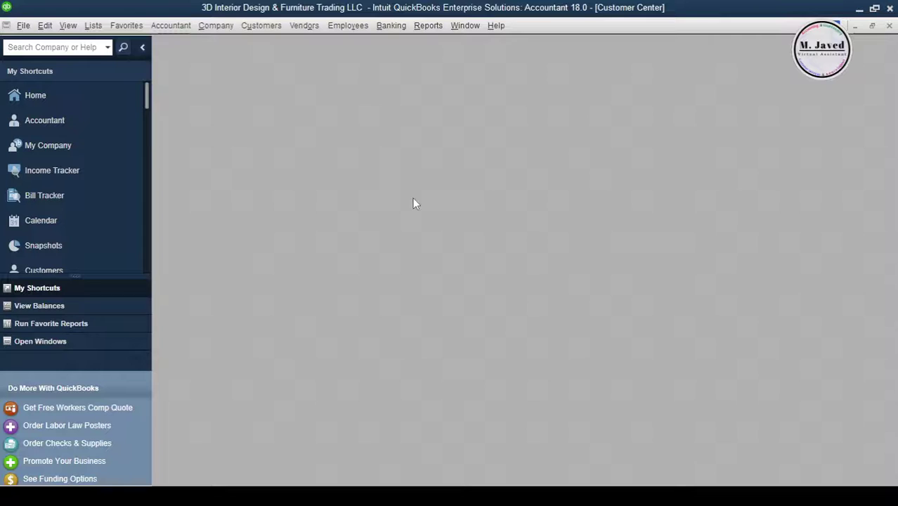
left_click(241, 250)
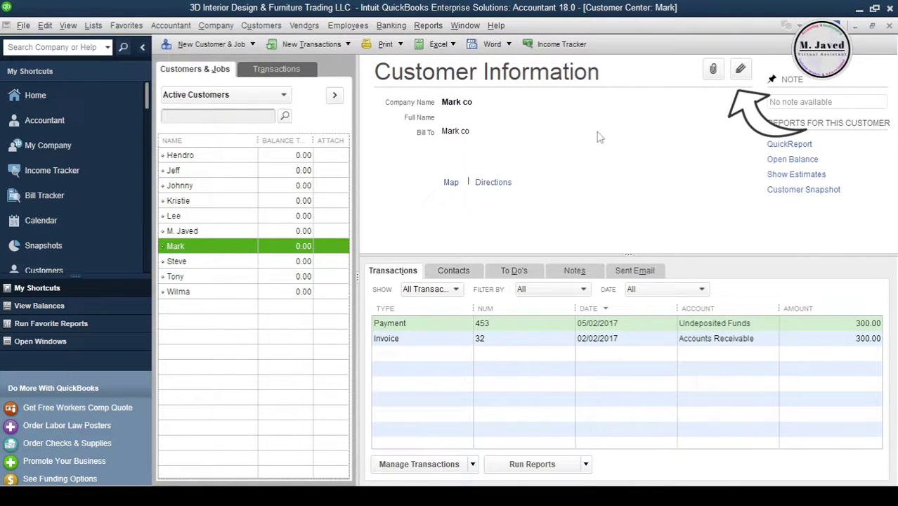
left_click(739, 71)
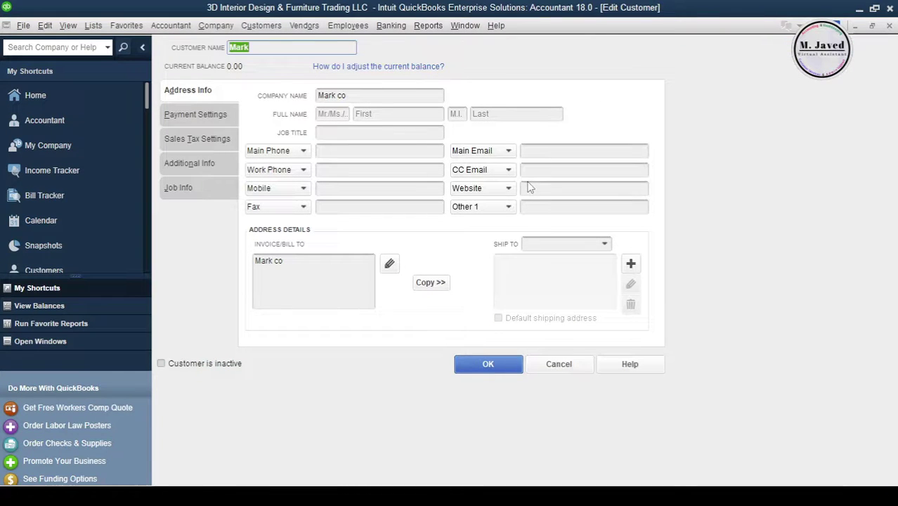
left_click(223, 117)
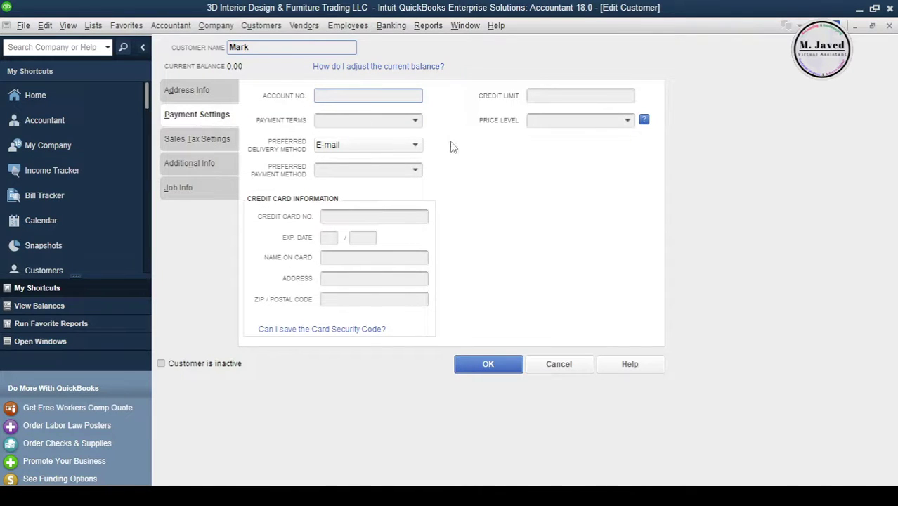
left_click(550, 97)
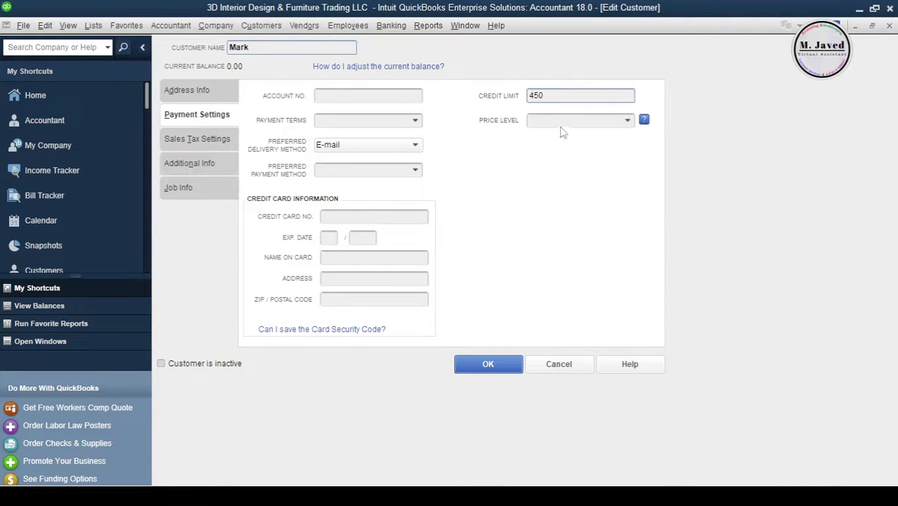
key("Tab")
left_click(498, 364)
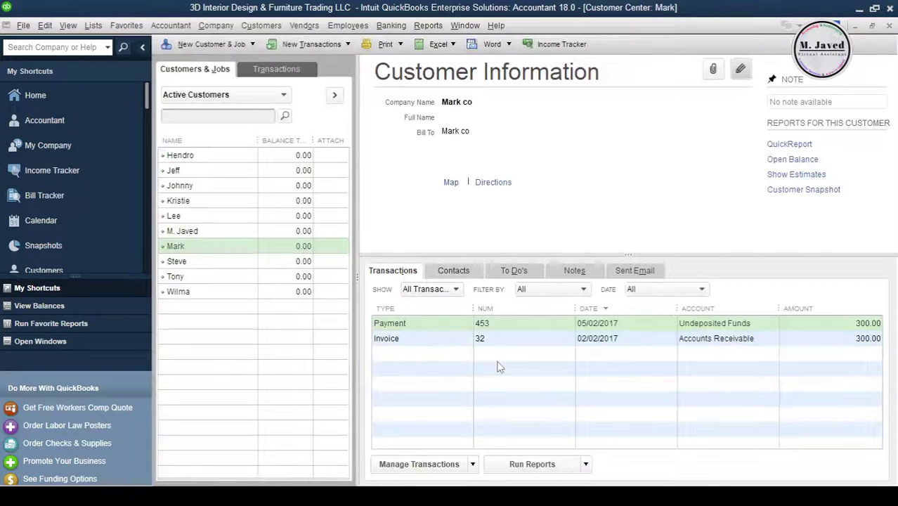
left_click(889, 26)
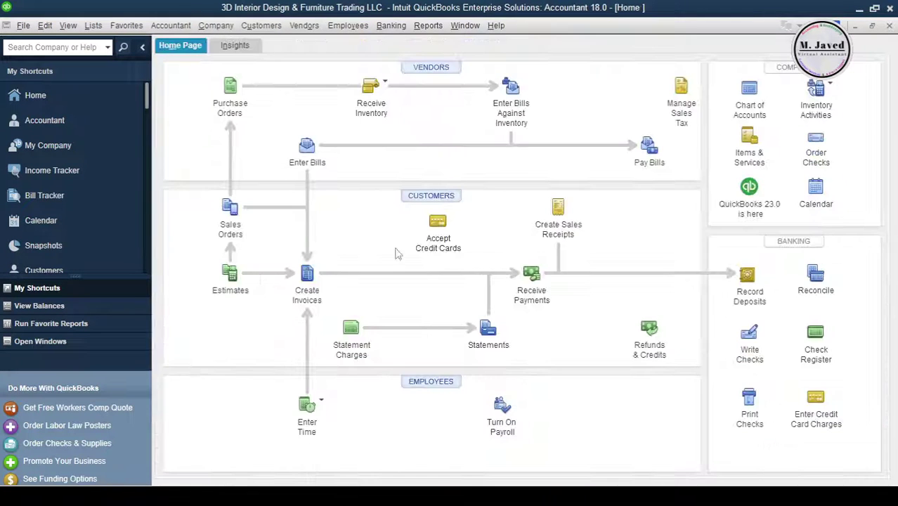
Step: Save invoice 33, dated 05/03/2017, for one 3D Designs:Study Room at 300.00
left_click(308, 276)
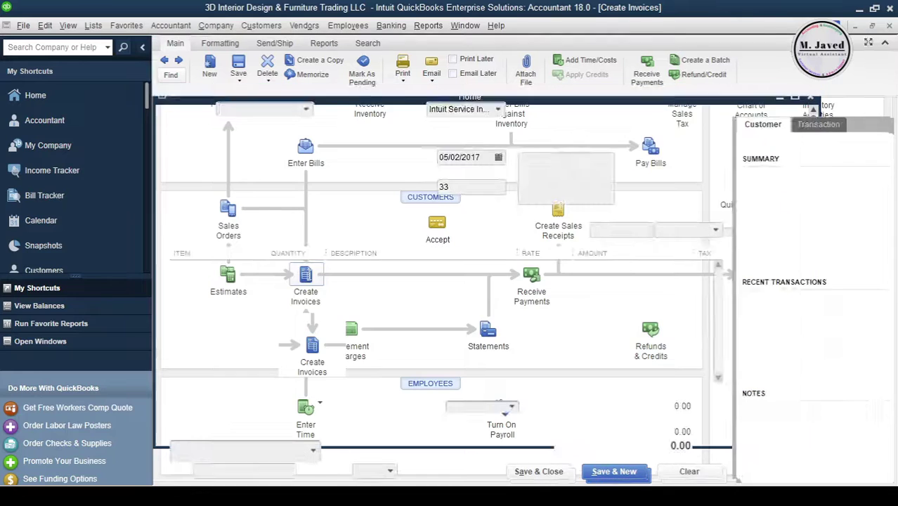
left_click(306, 110)
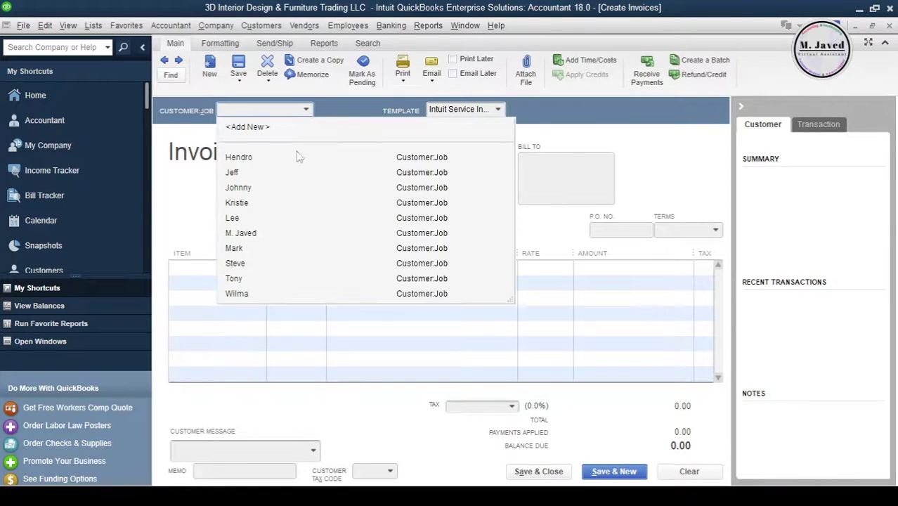
left_click(268, 250)
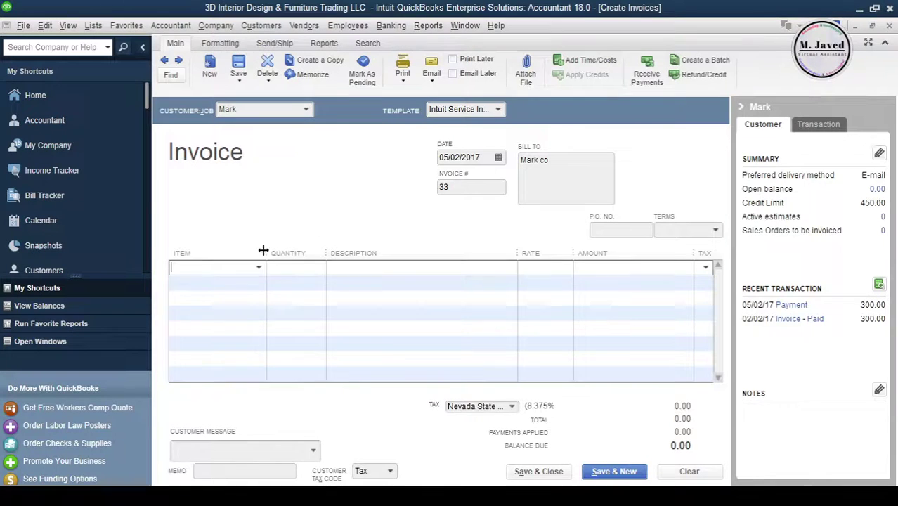
left_click(259, 267)
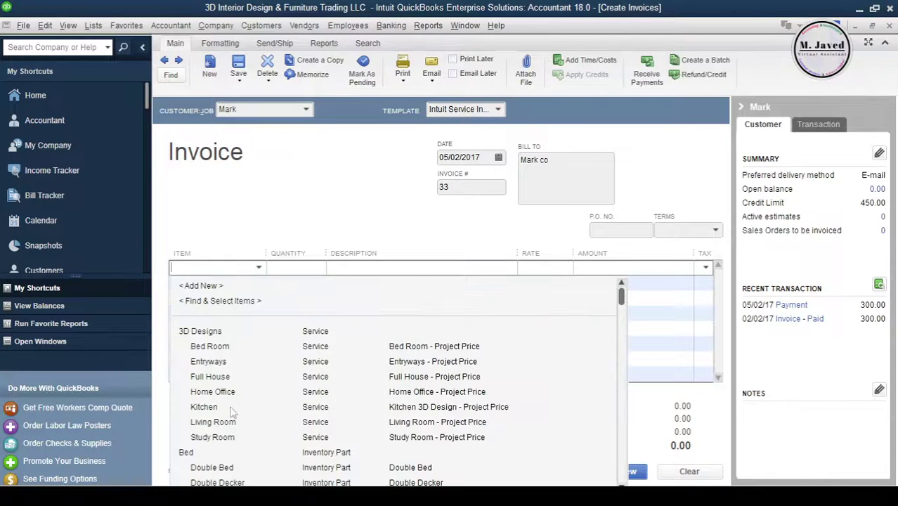
left_click(230, 436)
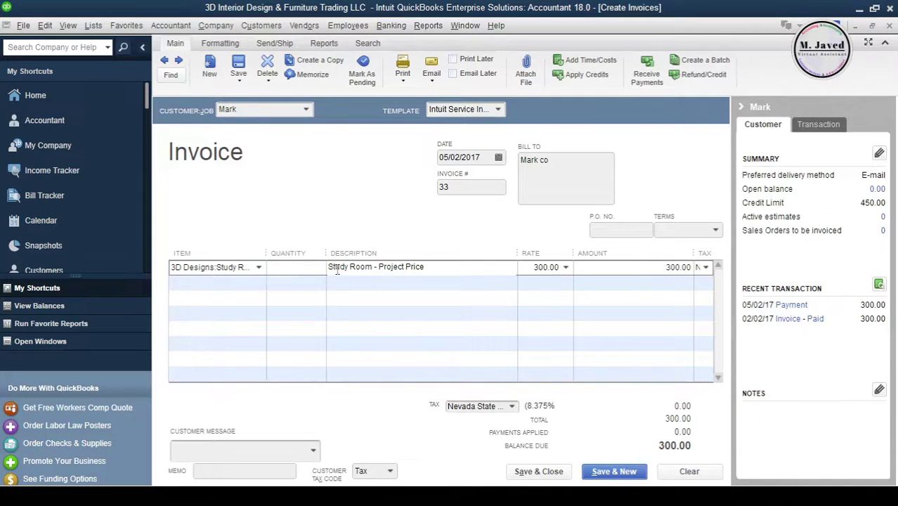
left_click(289, 268)
type("1")
key("Tab")
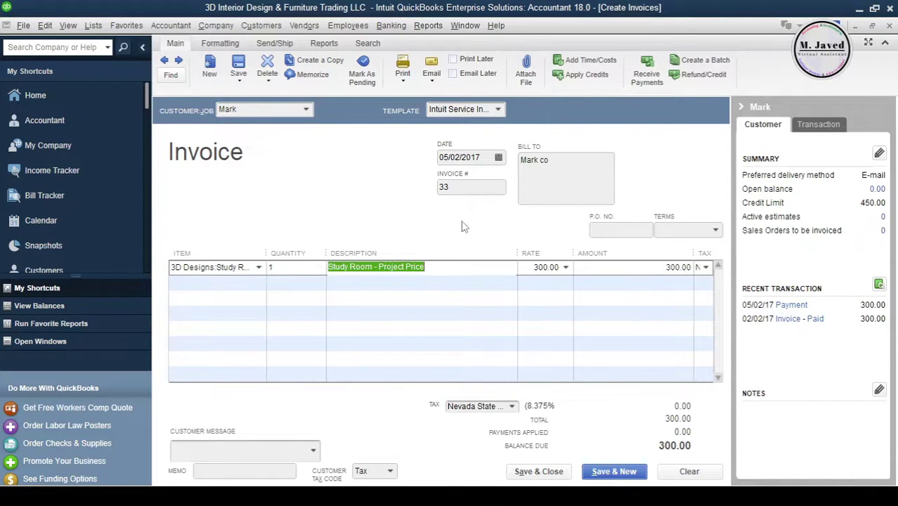
left_click(460, 160)
key("BackSpace")
type("3")
left_click(465, 188)
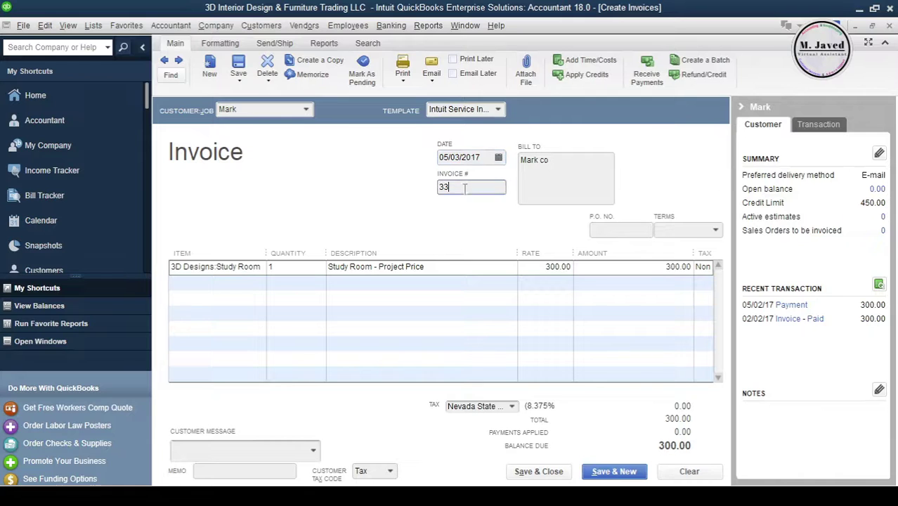
left_click(541, 472)
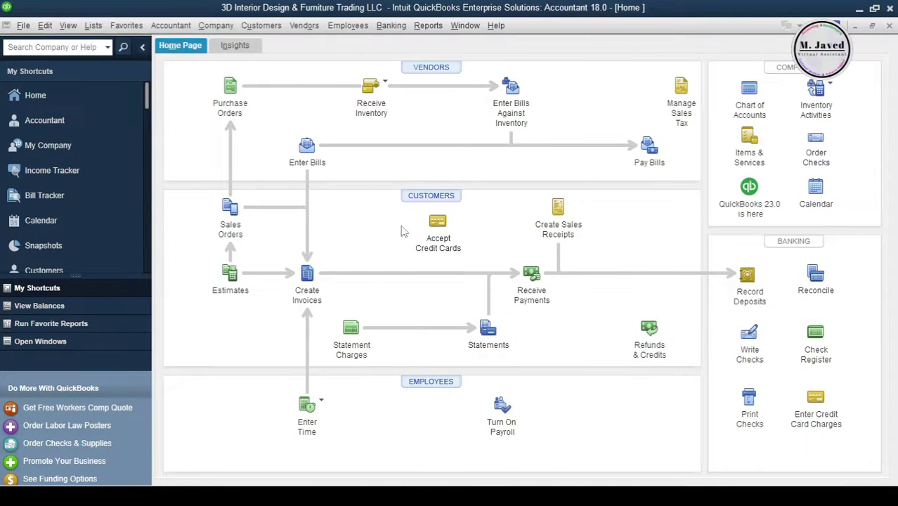
Step: Check the customer's new 300.00 open balance in the Customer Center
left_click(417, 198)
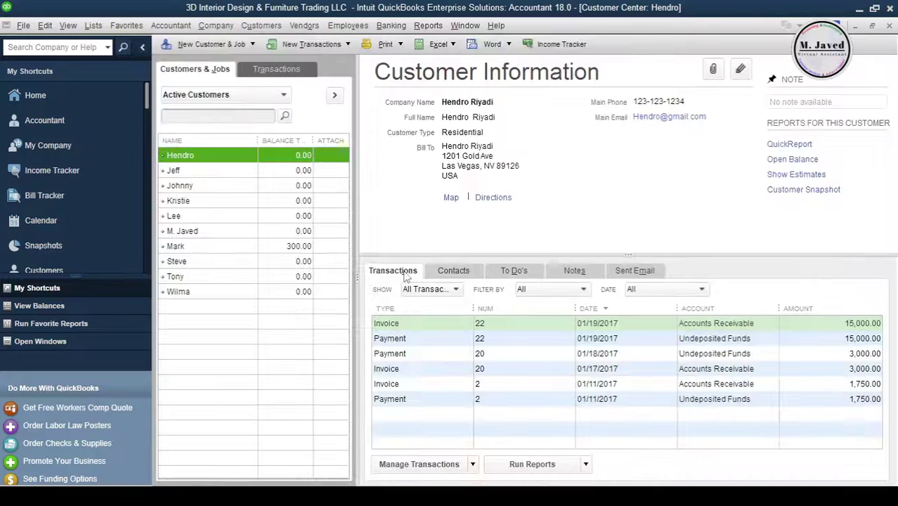
left_click(242, 247)
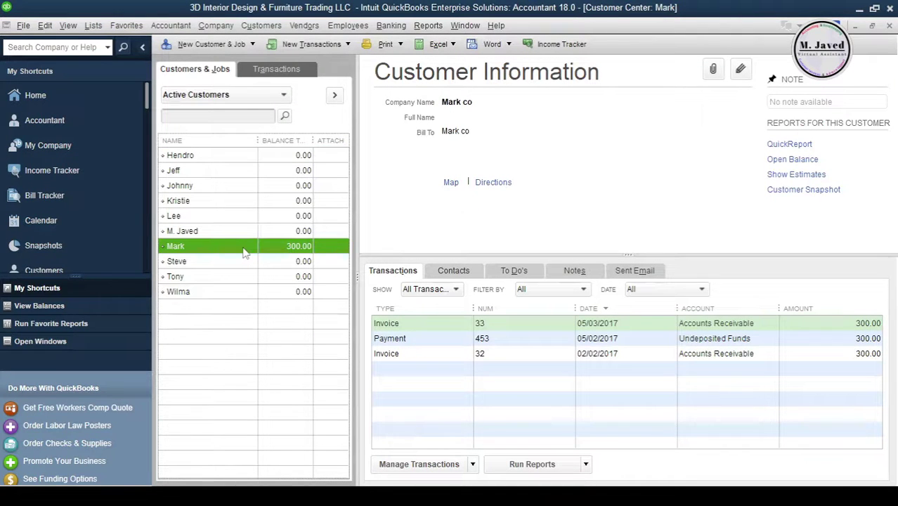
key("Escape")
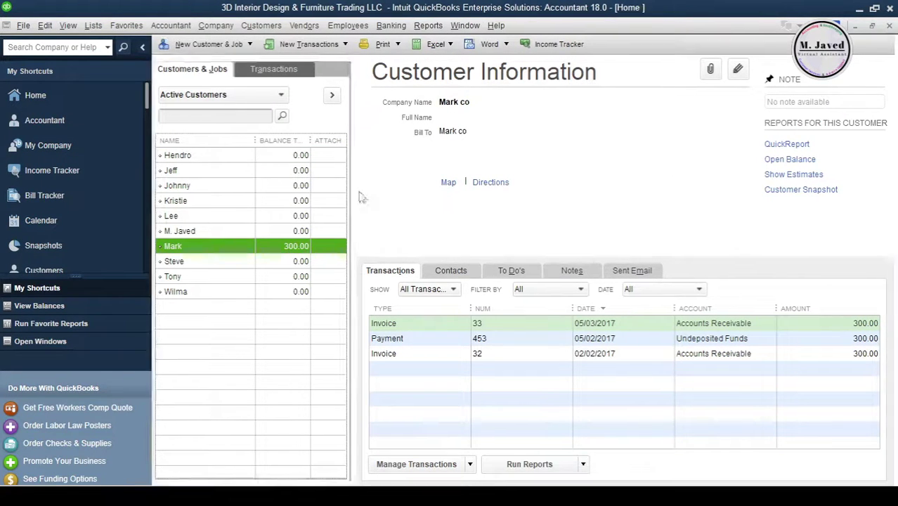
Step: Fill a new invoice for the customer dated 05/04/2017 with one 3D Designs:Living Room
left_click(309, 275)
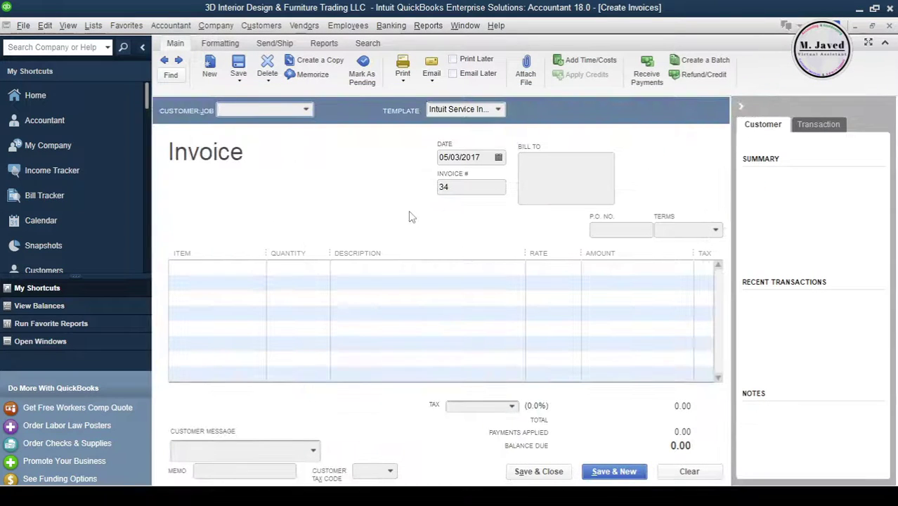
left_click(306, 110)
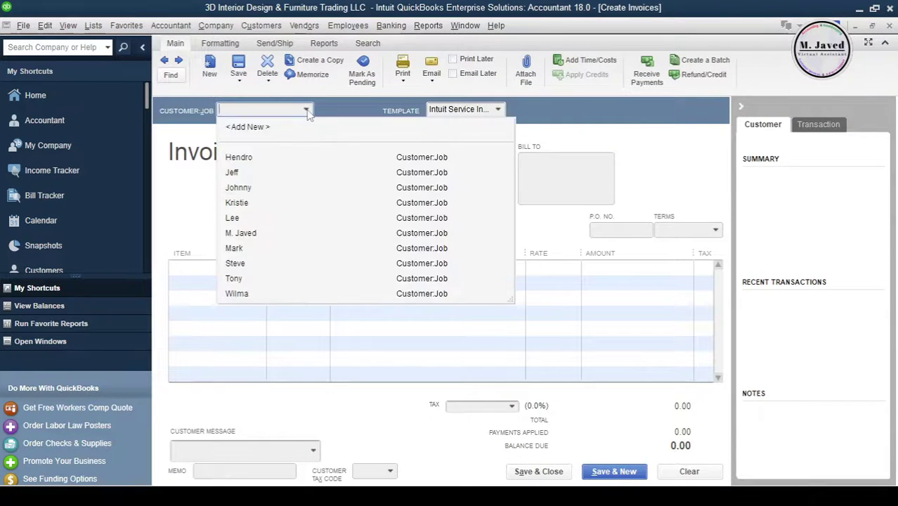
left_click(301, 255)
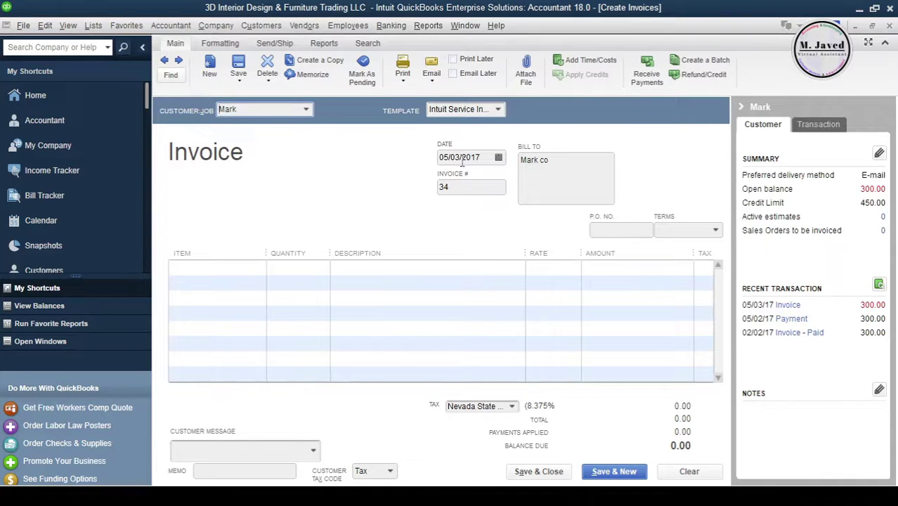
key("plus")
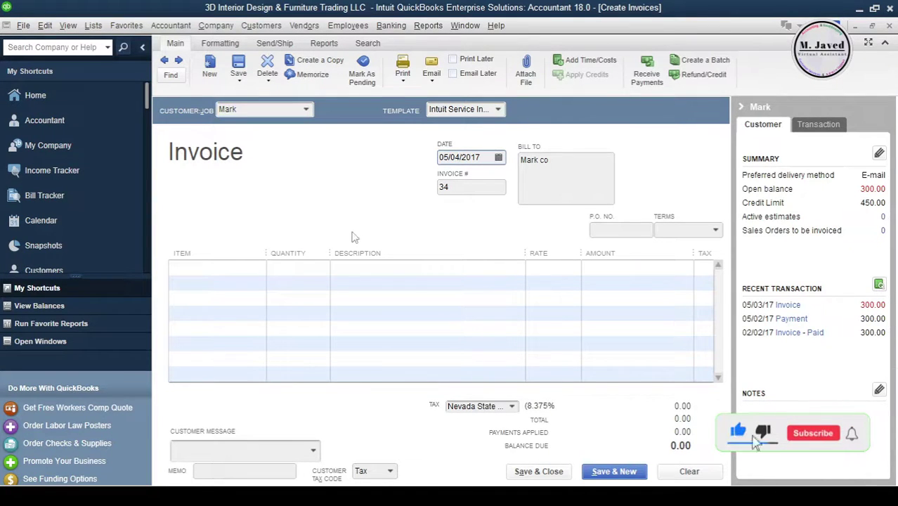
left_click(258, 268)
left_click(259, 267)
left_click(237, 422)
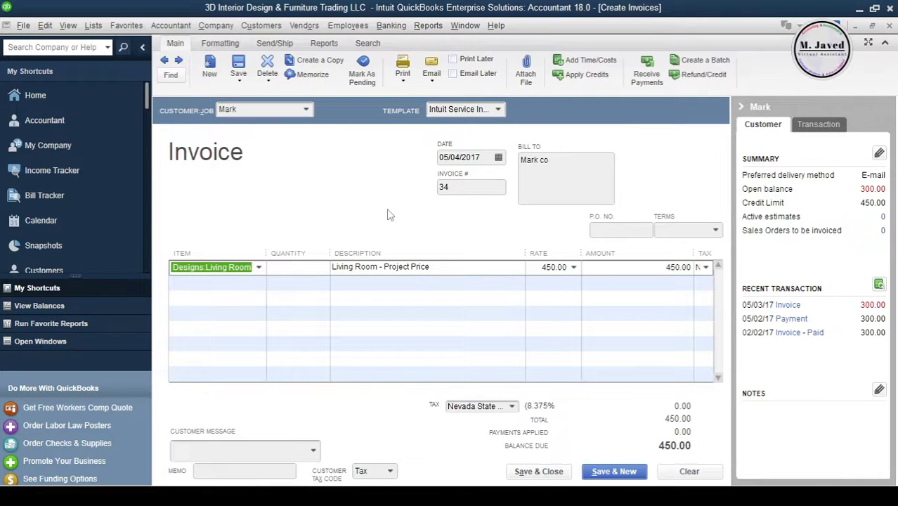
left_click(315, 274)
type("1")
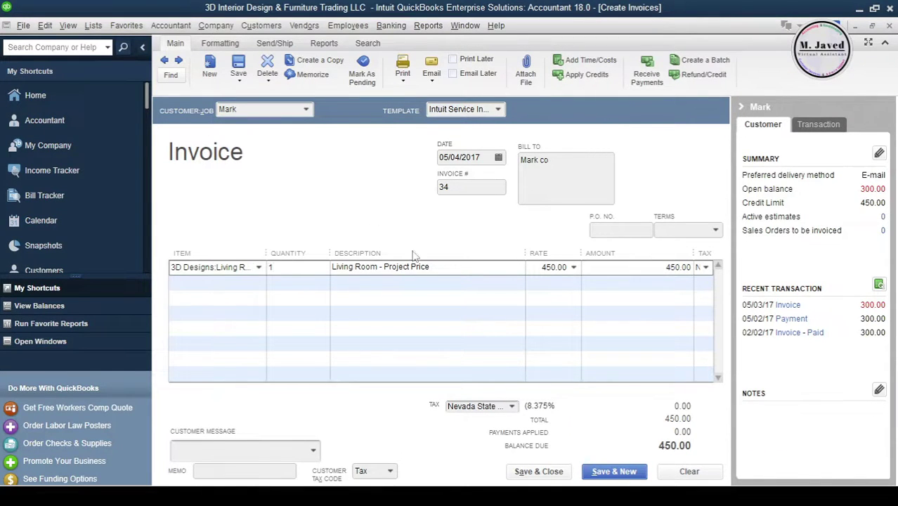
Step: Save the 450.00 invoice 34, accepting the credit-limit warning
left_click(539, 471)
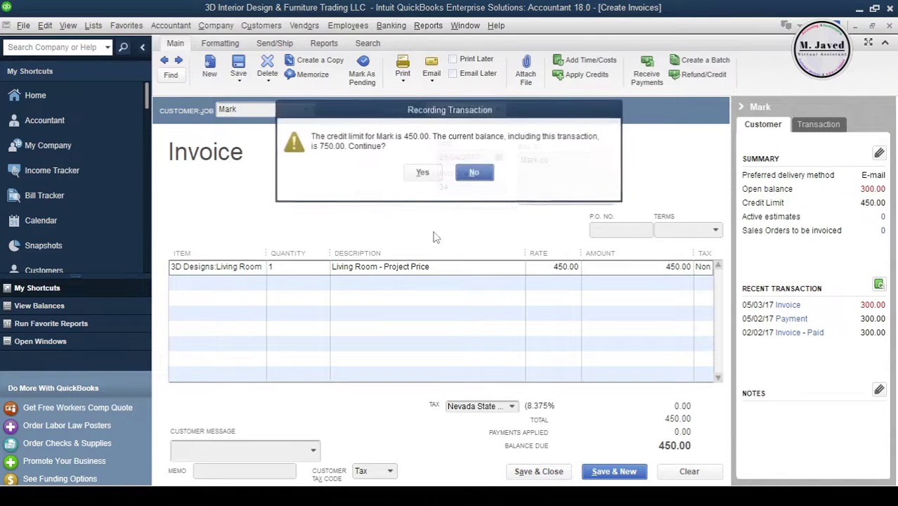
left_click_drag(483, 115, 467, 194)
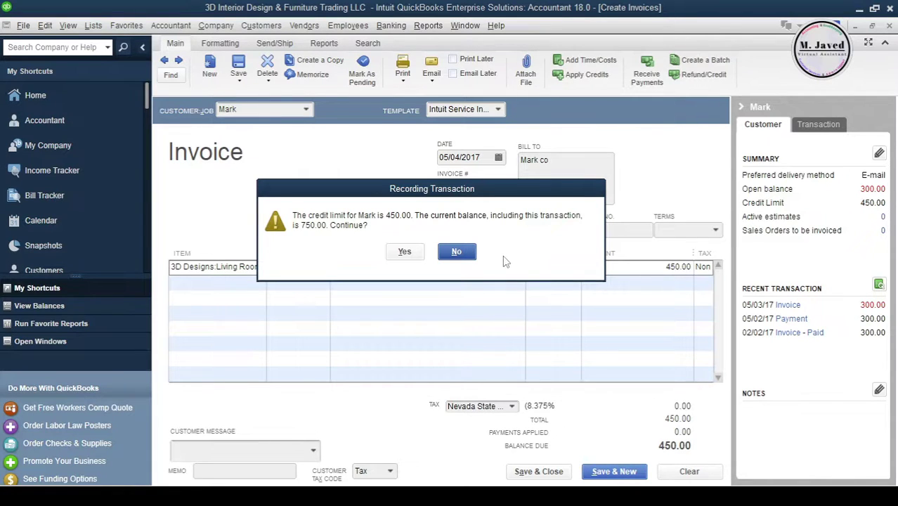
left_click(405, 252)
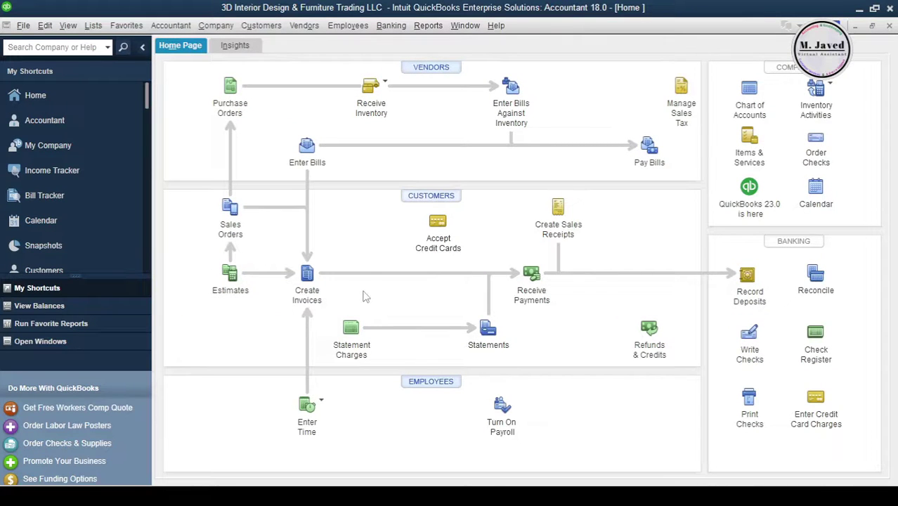
Step: Raise the customer's credit limit from 450.00 to 1,000.00 in Payment Settings
key("ctrl+j")
left_click(237, 252)
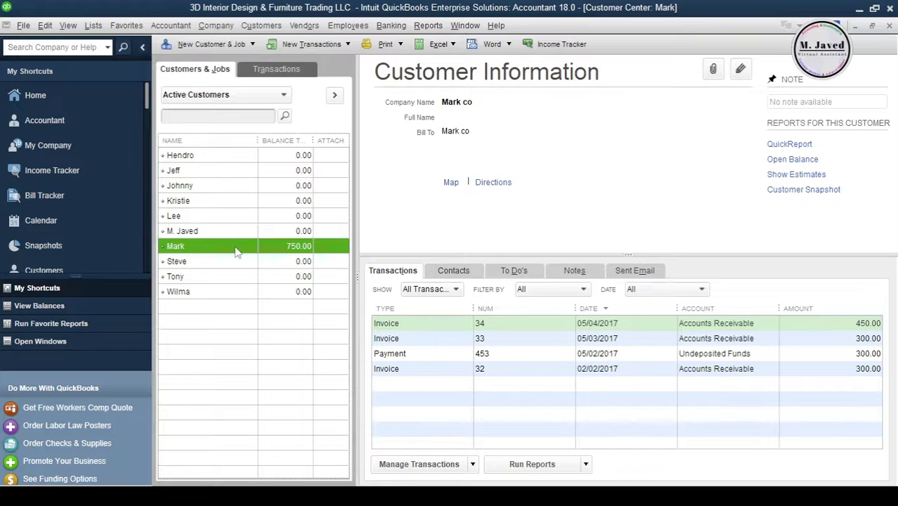
left_click(742, 76)
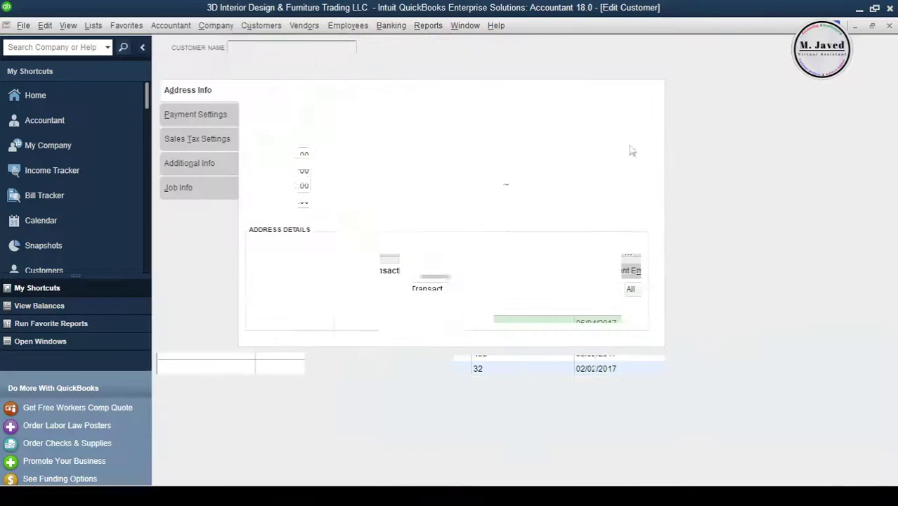
left_click(197, 115)
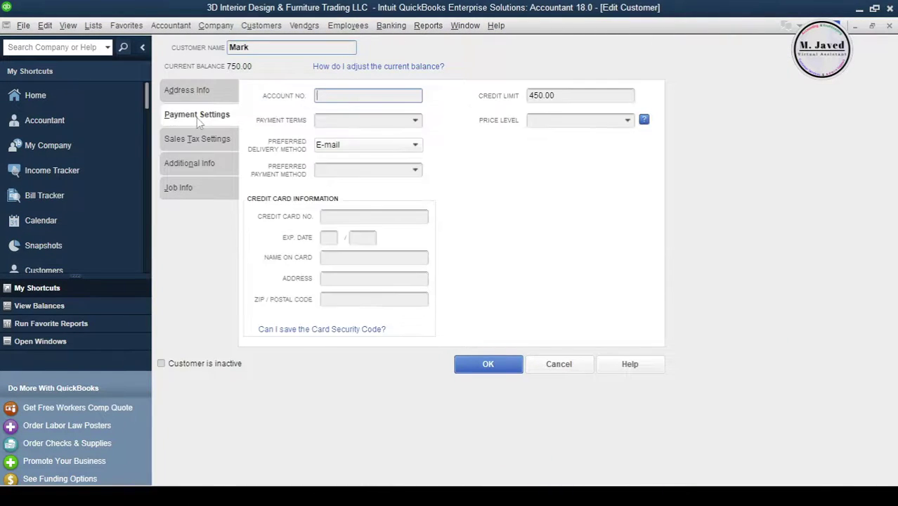
left_click(570, 96)
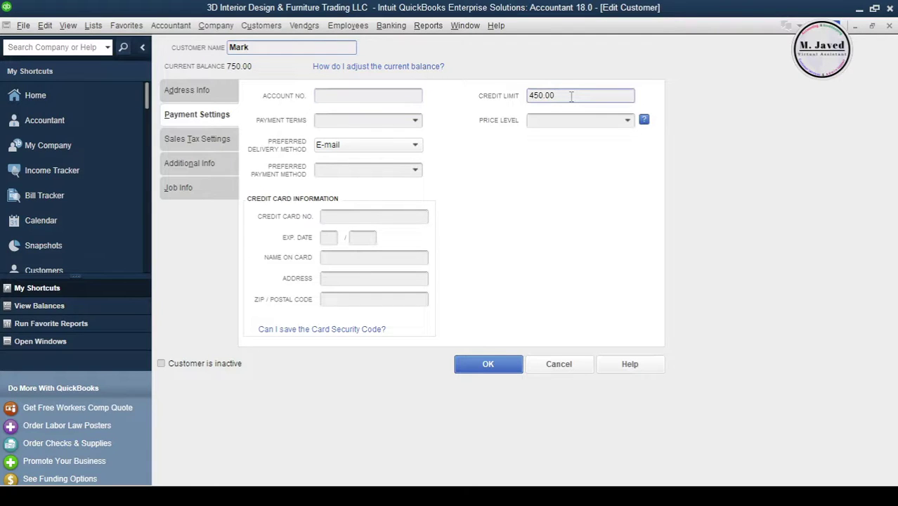
key("BackSpace")
key("BackSpace")
key("BackSpace")
key("BackSpace")
key("BackSpace")
key("BackSpace")
left_click(492, 362)
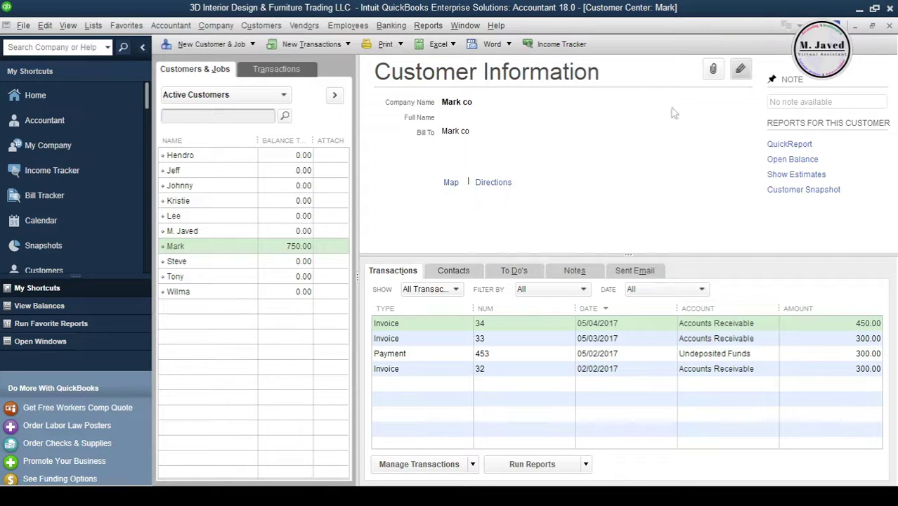
left_click(889, 26)
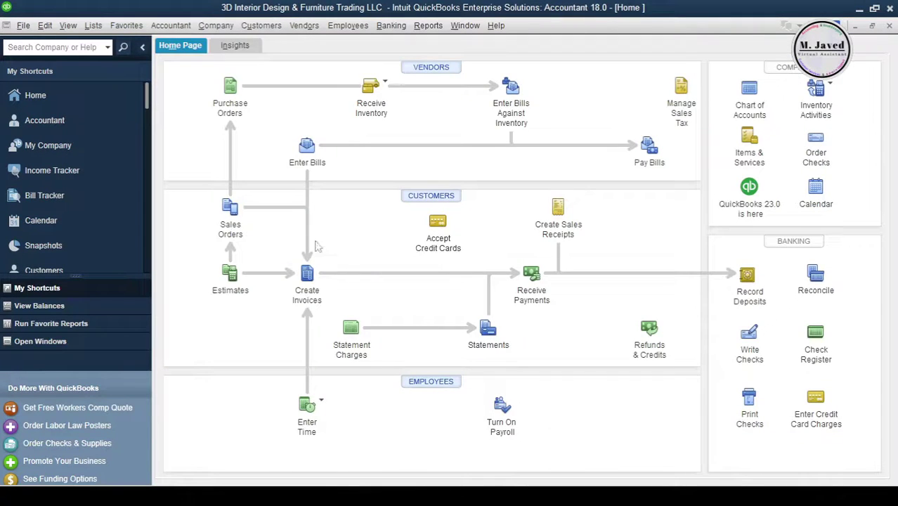
Step: Start invoice 35 for the customer, confirm no warning appears, and discard it
left_click(307, 274)
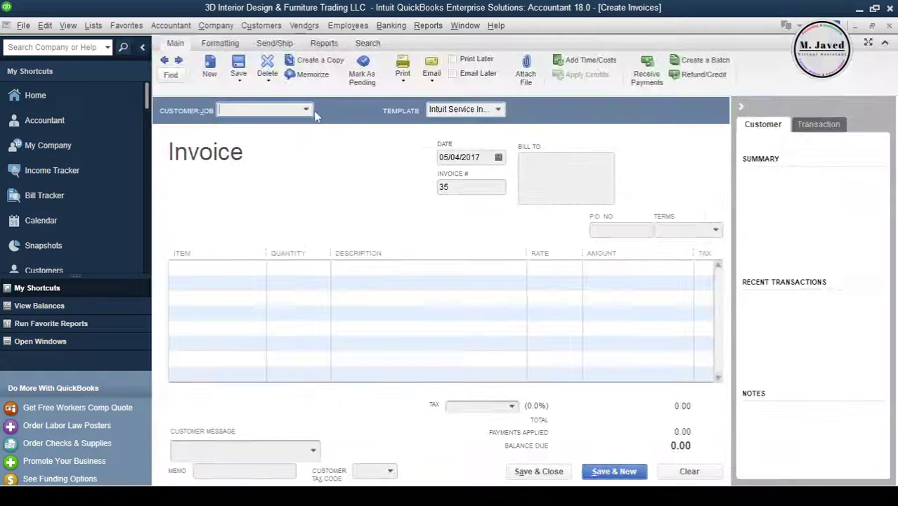
left_click(307, 111)
left_click(283, 248)
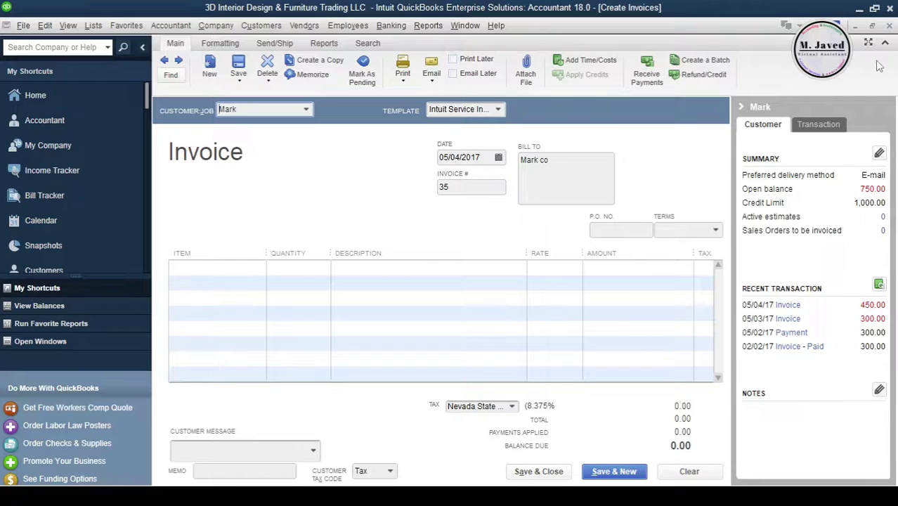
left_click(889, 26)
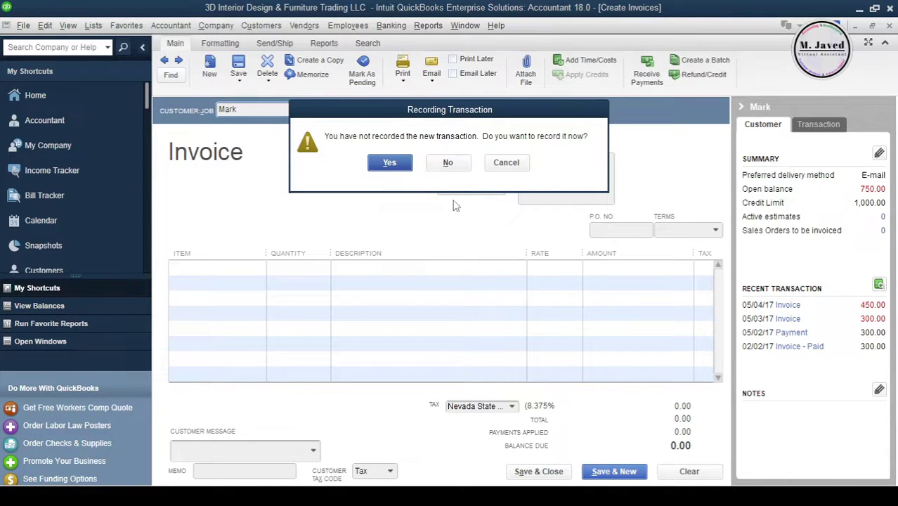
left_click(448, 165)
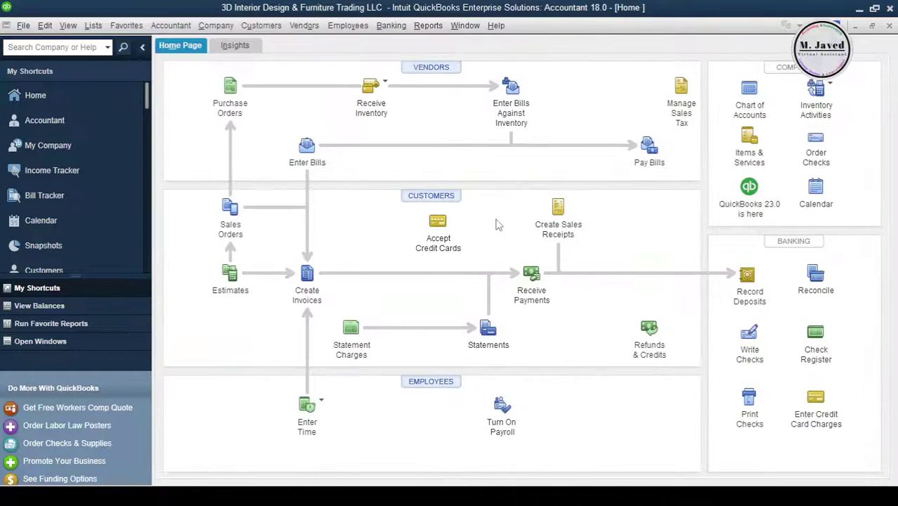
Step: Replace the customer's 1,000.00 credit limit with 300 and save the record
left_click(419, 204)
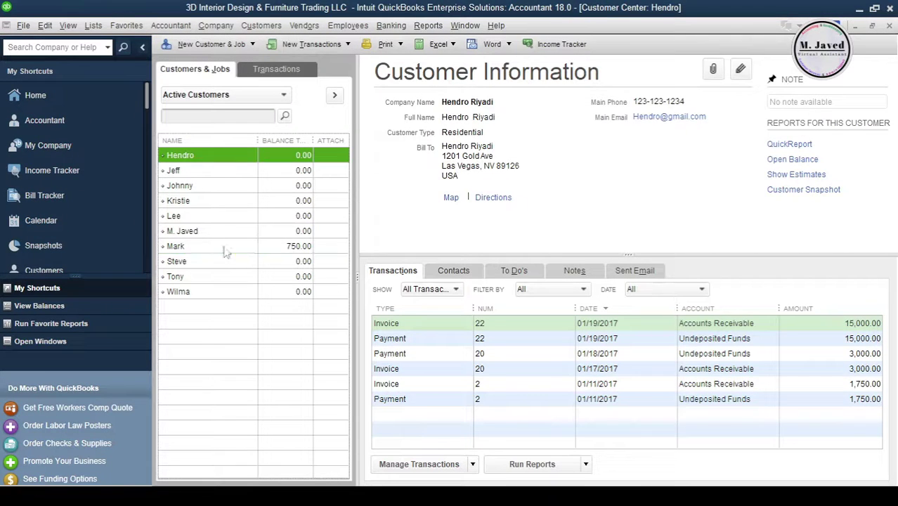
left_click(224, 247)
left_click(740, 68)
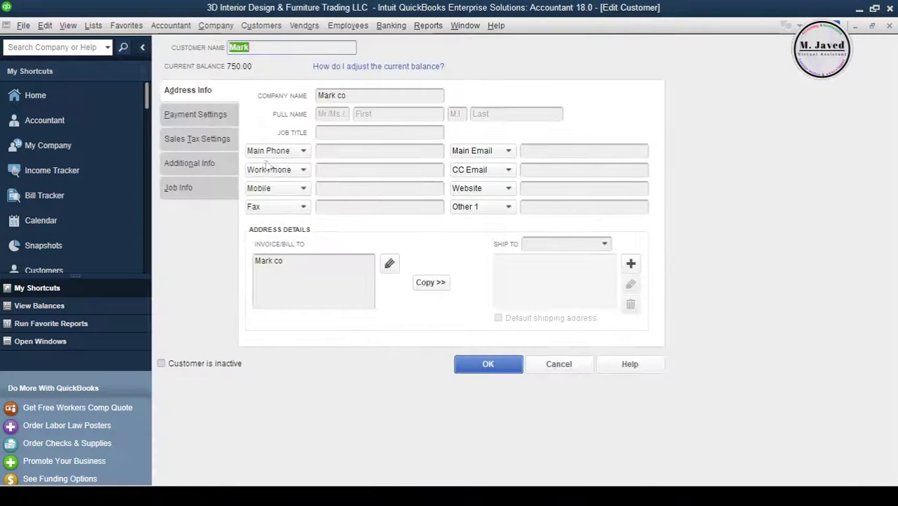
left_click(207, 116)
left_click_drag(571, 96, 517, 92)
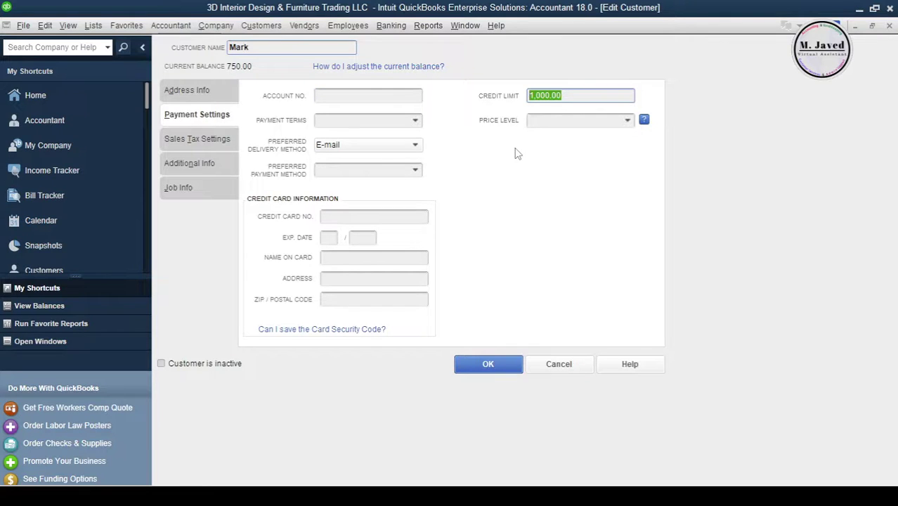
type("300")
left_click(505, 364)
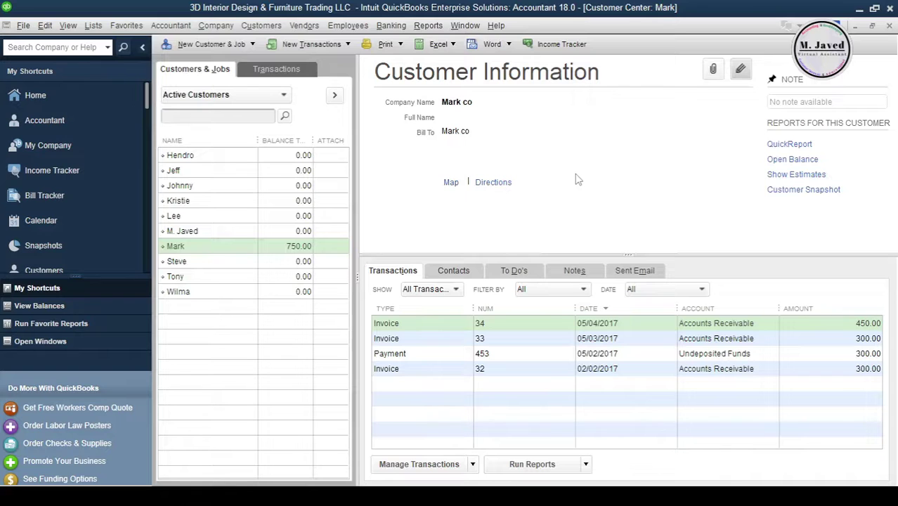
left_click(889, 25)
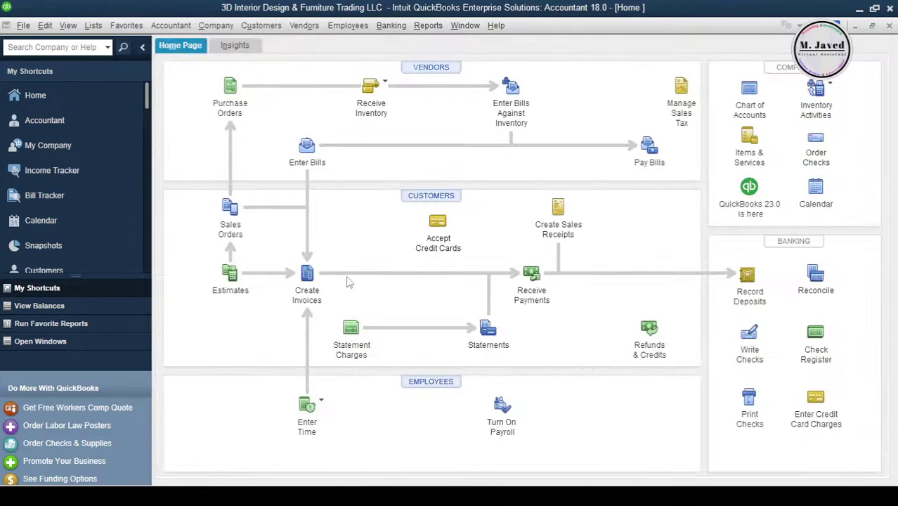
Step: Start a new invoice for the customer, raising the 300.00-limit versus 750.00-balance warning
left_click(306, 273)
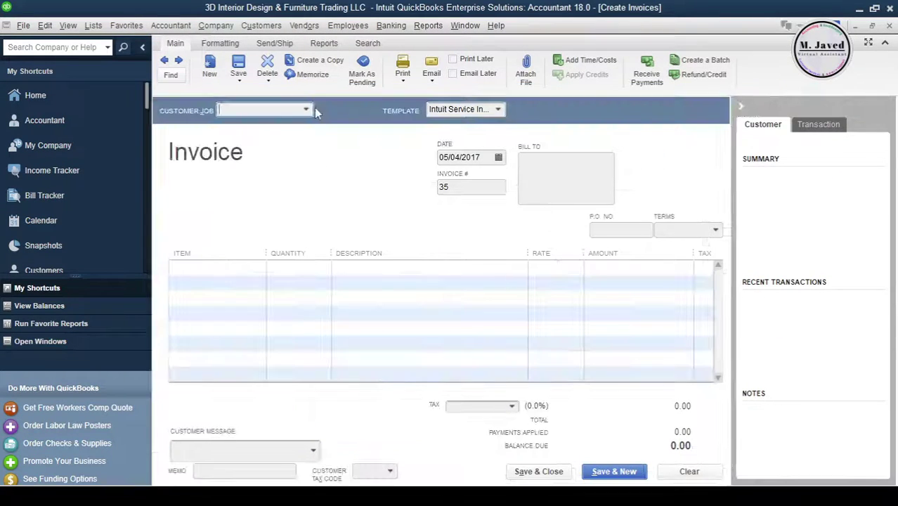
left_click(306, 110)
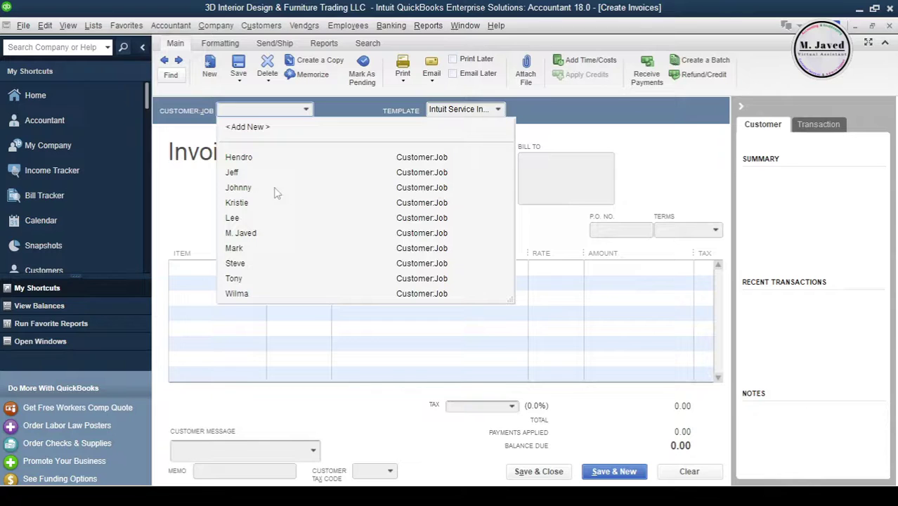
left_click(262, 248)
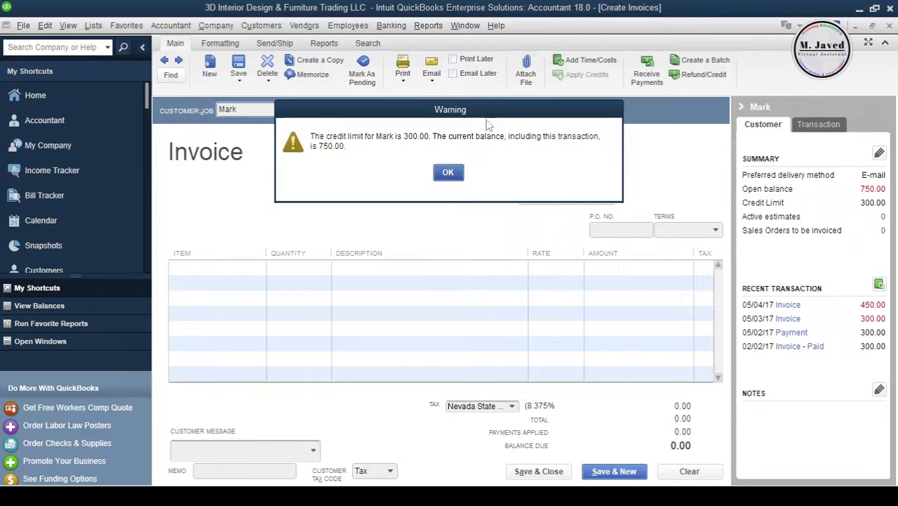
left_click_drag(488, 115, 482, 175)
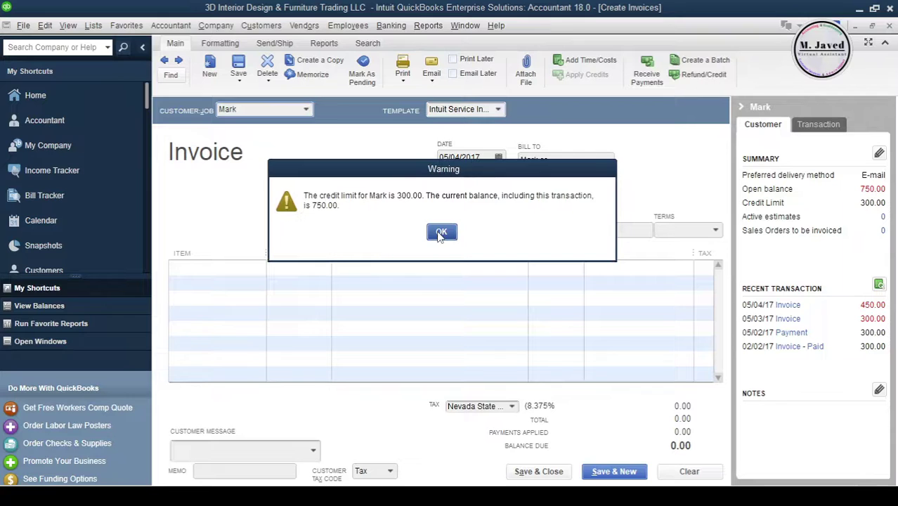